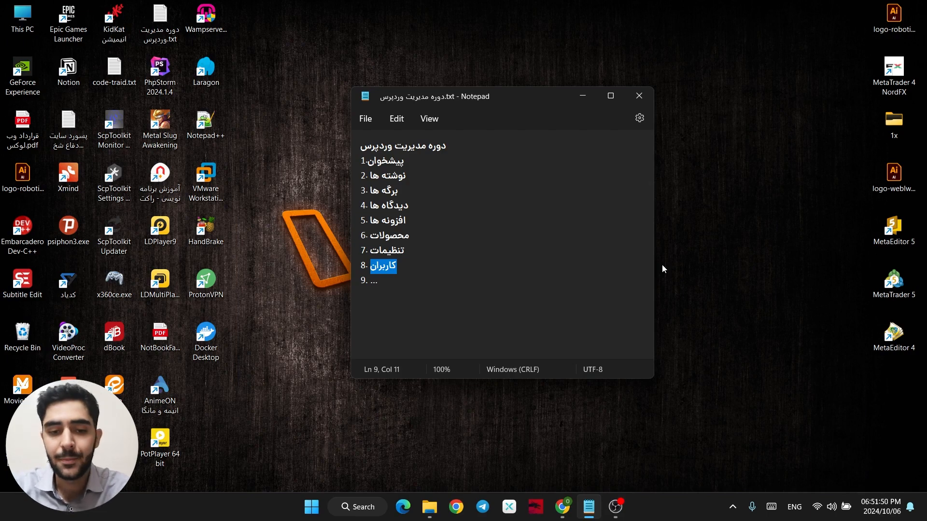
Switch from Notepad to the Chrome window showing the WordPress Users admin page
{"action": "left_click", "coordinate": [615, 508]}
{"action": "left_click", "coordinate": [615, 511]}
{"action": "left_click", "coordinate": [615, 510]}
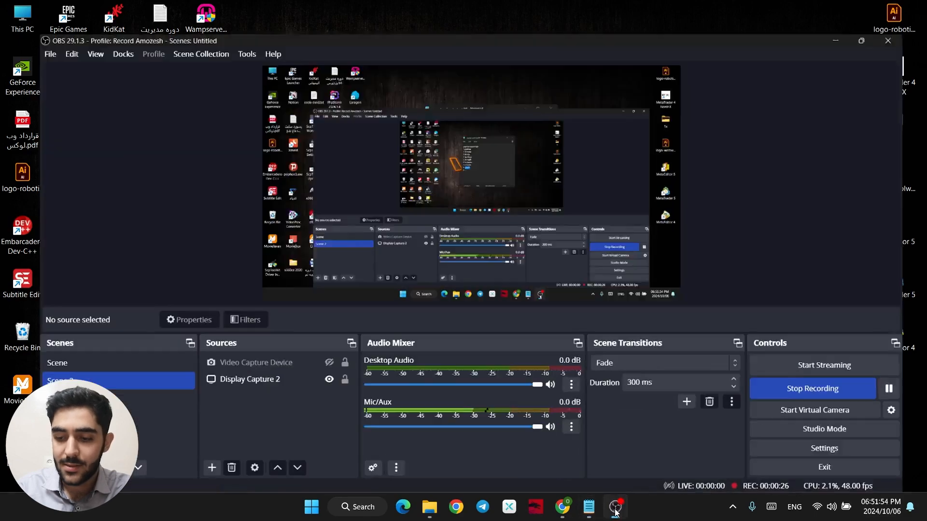
{"action": "left_click", "coordinate": [615, 511]}
{"action": "left_click", "coordinate": [559, 514]}
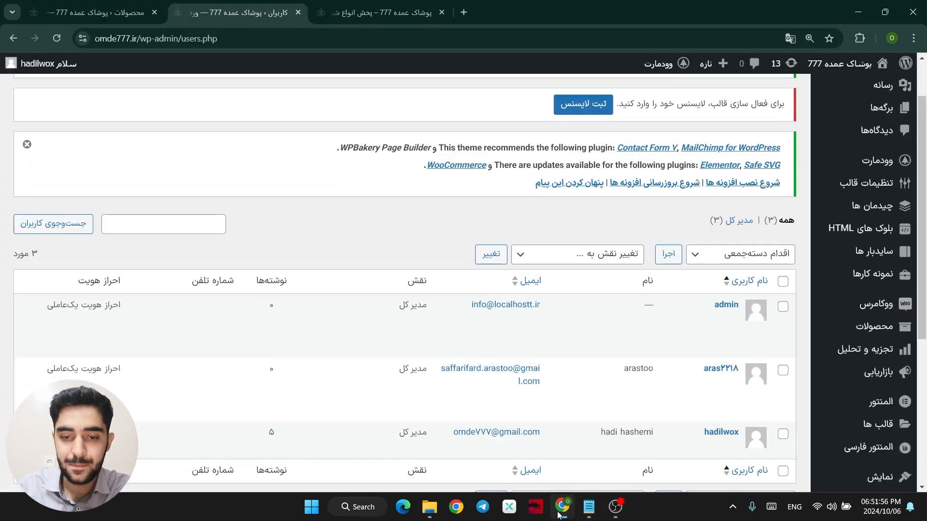
{"action": "scroll", "coordinate": [601, 384], "scroll_direction": "down", "scroll_amount": 1}
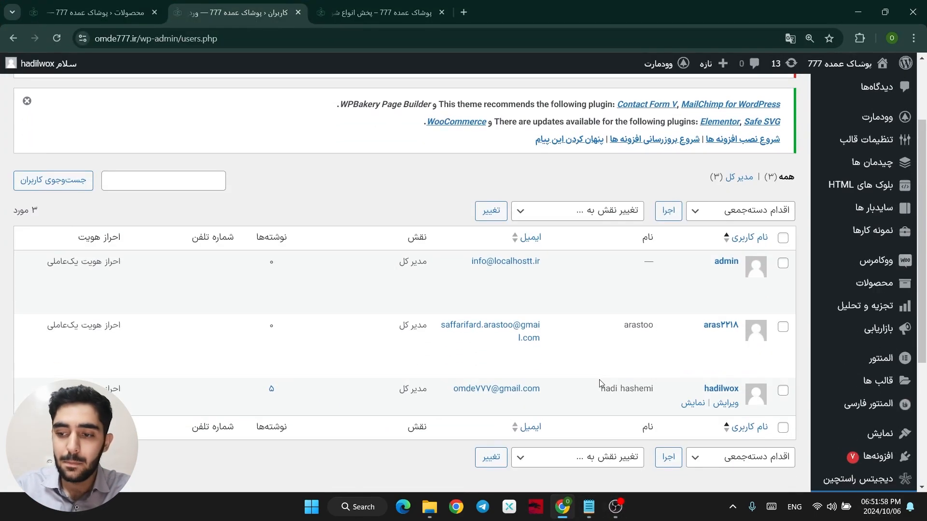
{"action": "scroll", "coordinate": [601, 383], "scroll_direction": "down", "scroll_amount": 3}
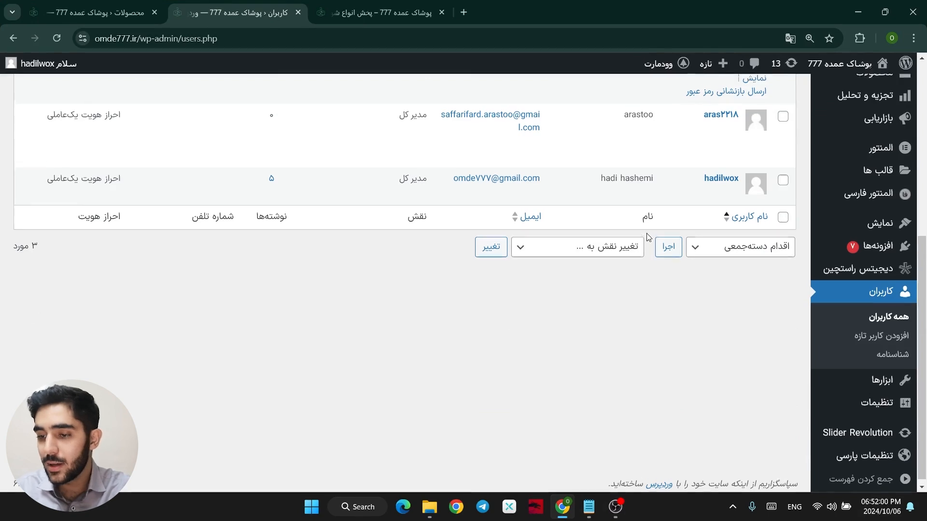
{"action": "scroll", "coordinate": [647, 237], "scroll_direction": "up", "scroll_amount": 3}
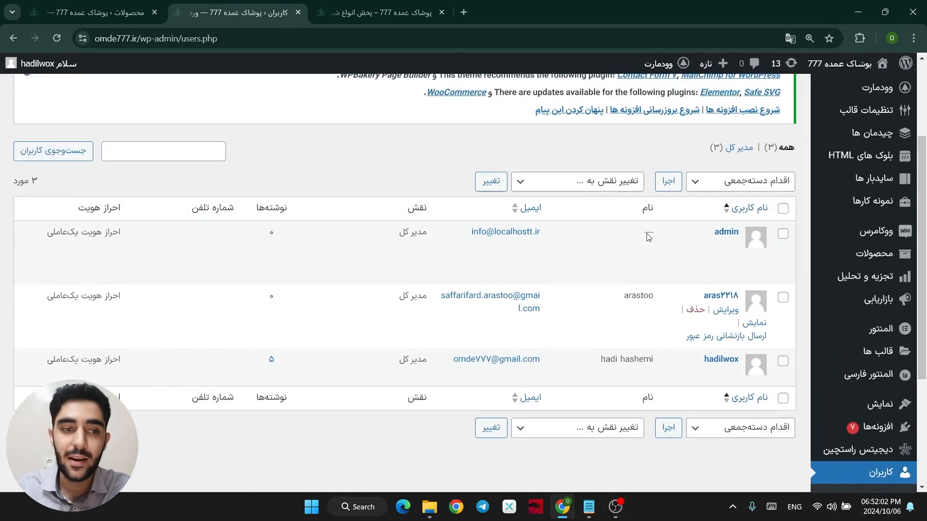
{"action": "scroll", "coordinate": [648, 233], "scroll_direction": "down", "scroll_amount": 1}
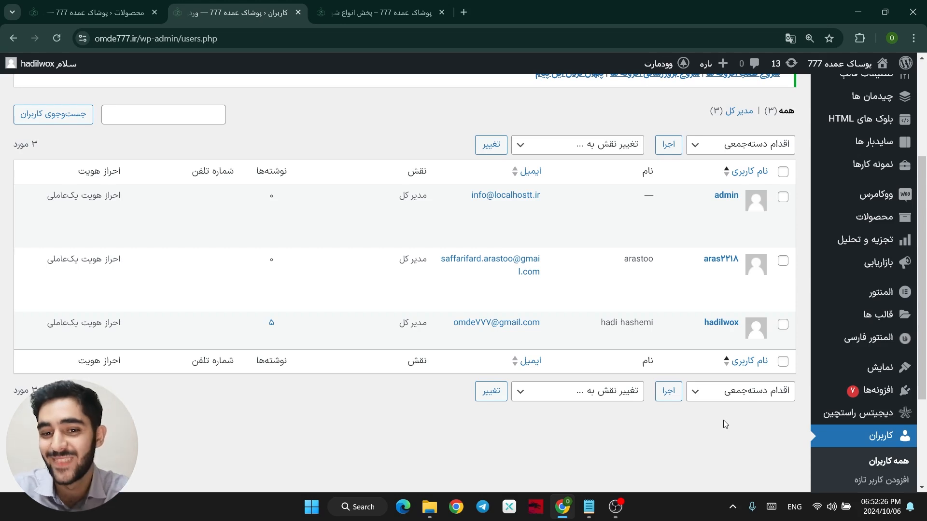
{"action": "mouse_move", "coordinate": [726, 326]}
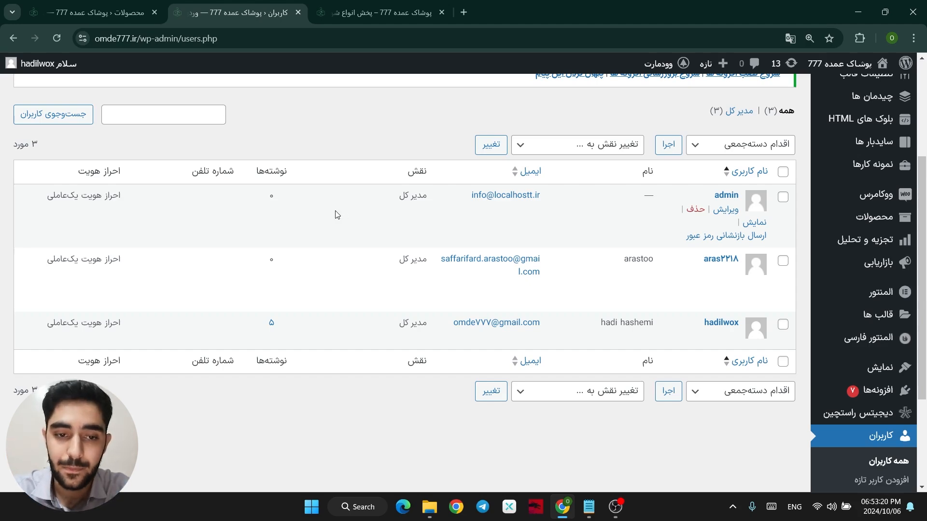
{"action": "scroll", "coordinate": [336, 215], "scroll_direction": "down", "scroll_amount": 2}
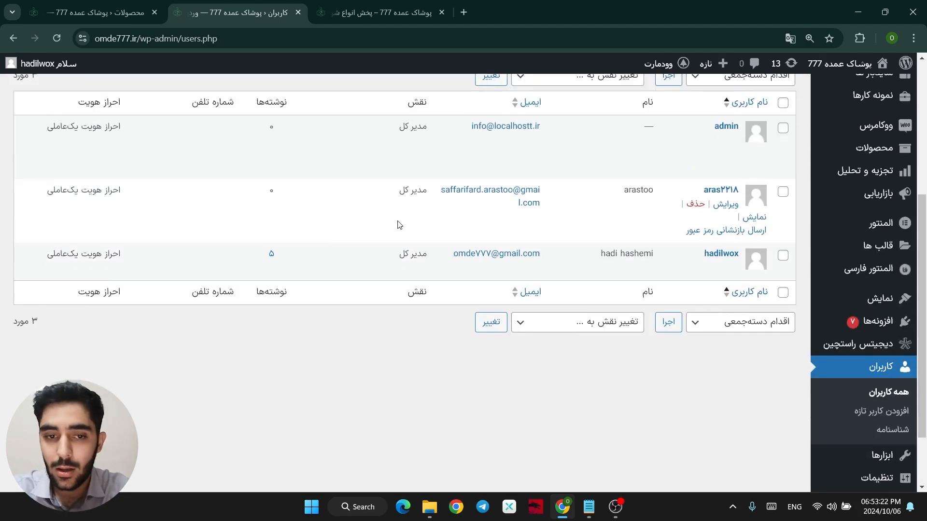
{"action": "scroll", "coordinate": [399, 225], "scroll_direction": "up", "scroll_amount": 4}
{"action": "scroll", "coordinate": [400, 225], "scroll_direction": "down", "scroll_amount": 3}
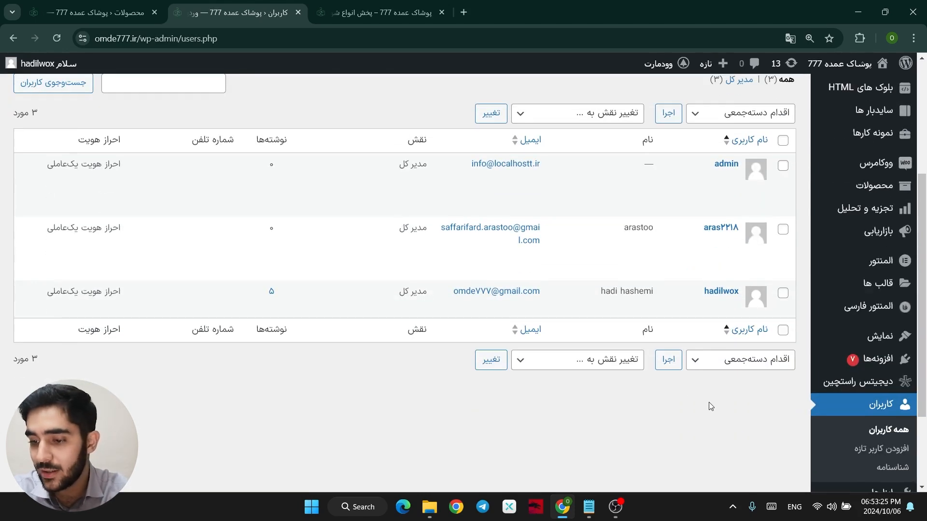
Open the Add New User form and enter the new account's username
{"action": "left_click", "coordinate": [883, 449]}
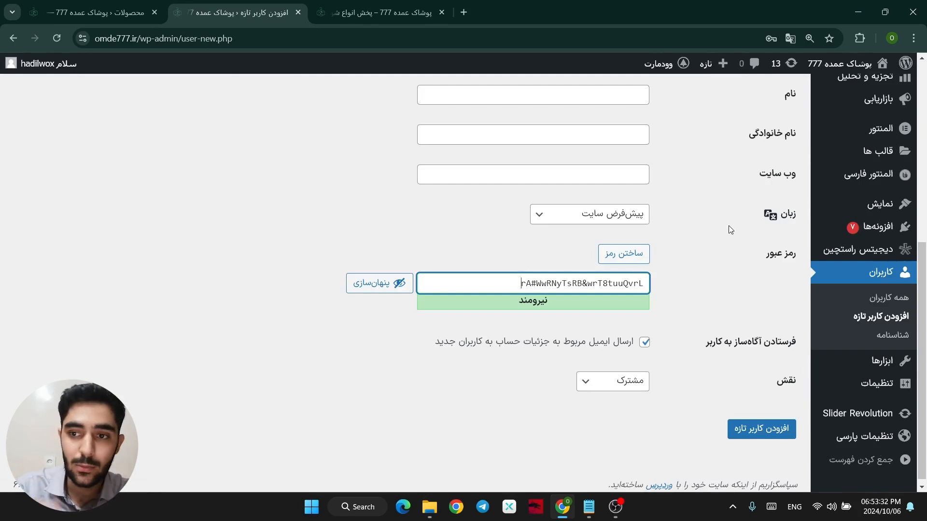
{"action": "scroll", "coordinate": [728, 229], "scroll_direction": "up", "scroll_amount": 7}
{"action": "scroll", "coordinate": [709, 238], "scroll_direction": "down", "scroll_amount": 2}
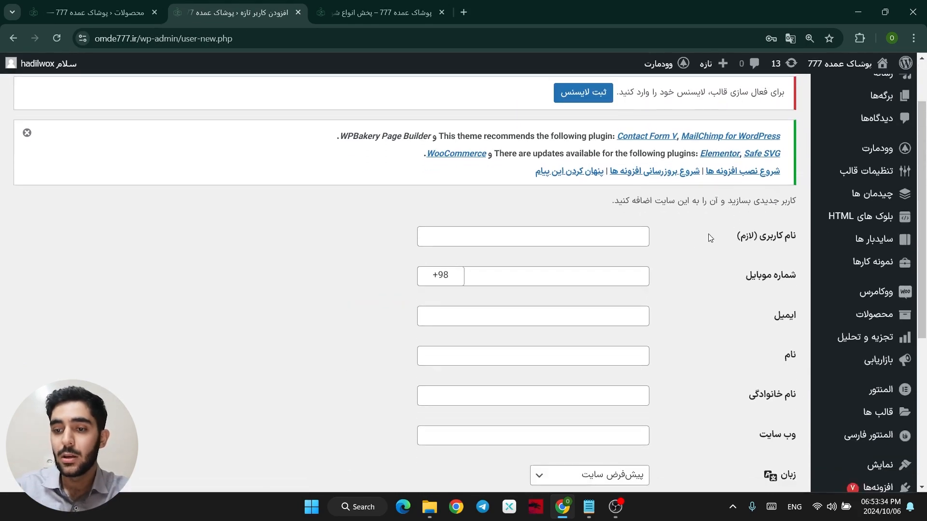
{"action": "left_click", "coordinate": [643, 238]}
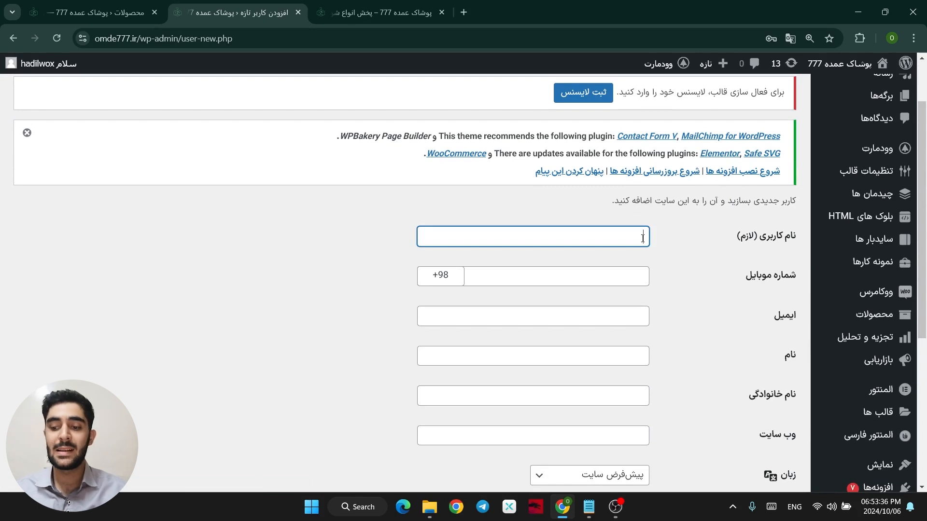
{"action": "type", "text": "mohammad"}
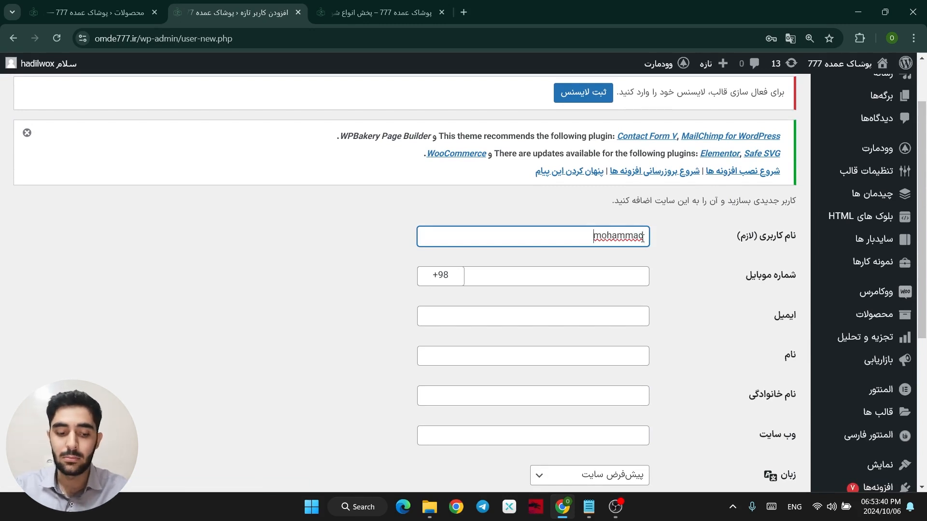
{"action": "type", "text": "1234"}
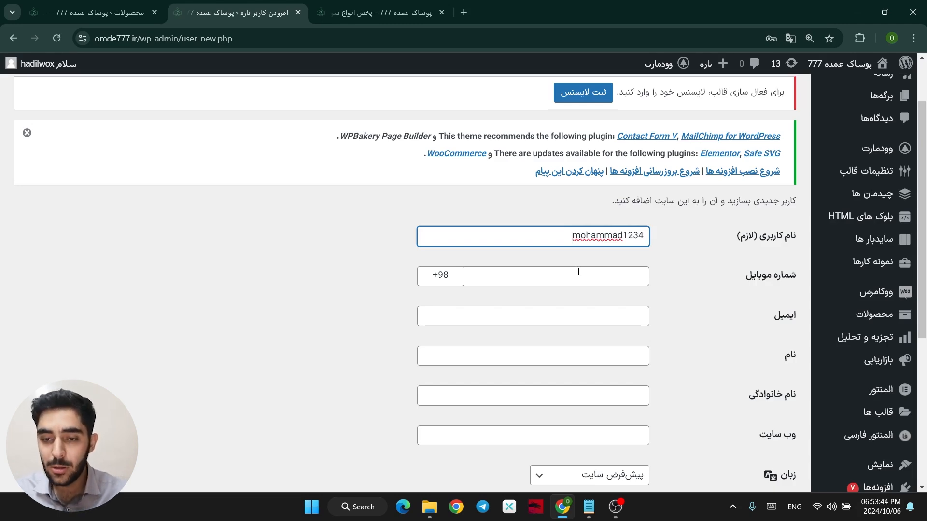
Fill in the new user's e-mail address
{"action": "scroll", "coordinate": [589, 232], "scroll_direction": "down", "scroll_amount": 5}
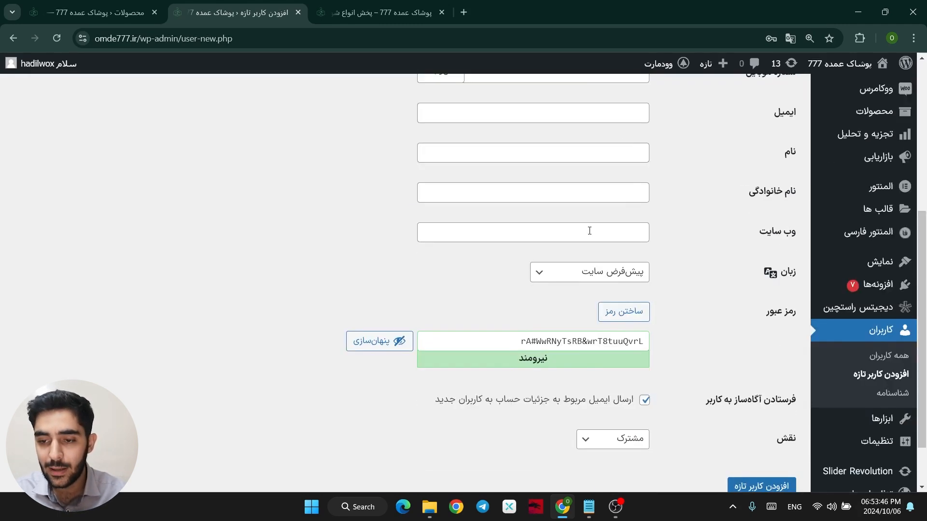
{"action": "scroll", "coordinate": [589, 230], "scroll_direction": "up", "scroll_amount": 7}
{"action": "scroll", "coordinate": [589, 231], "scroll_direction": "down", "scroll_amount": 6}
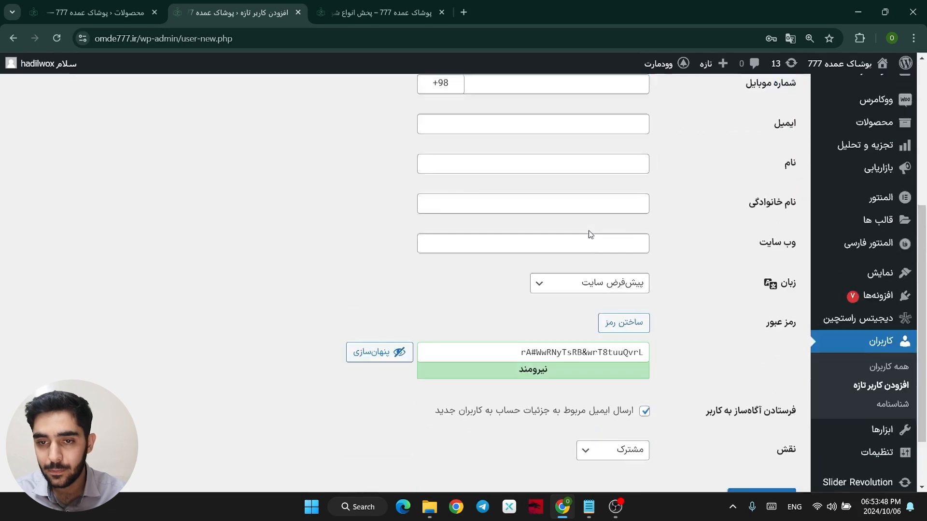
{"action": "scroll", "coordinate": [589, 230], "scroll_direction": "up", "scroll_amount": 4}
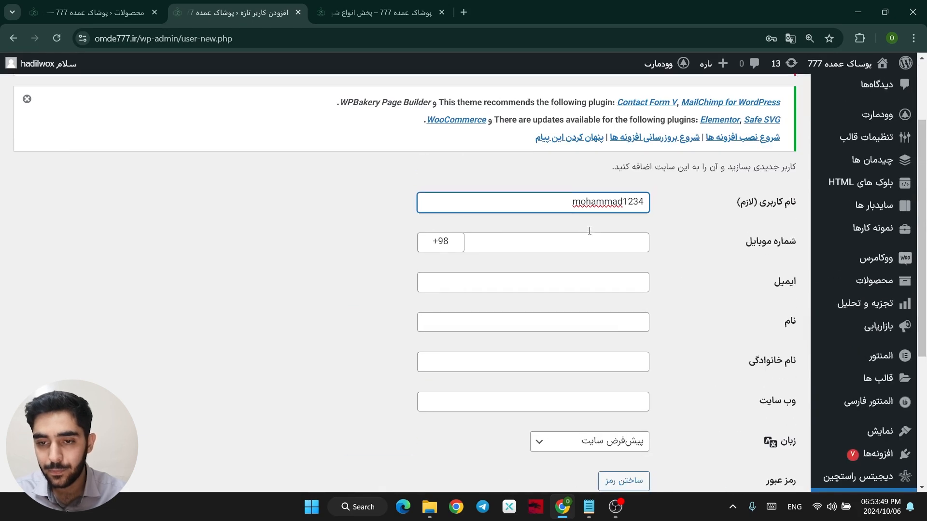
{"action": "left_click", "coordinate": [601, 287]}
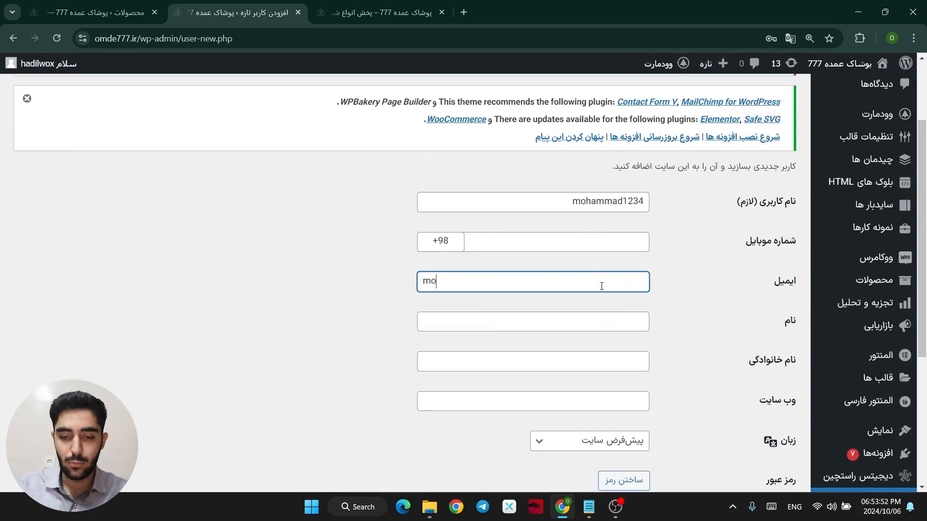
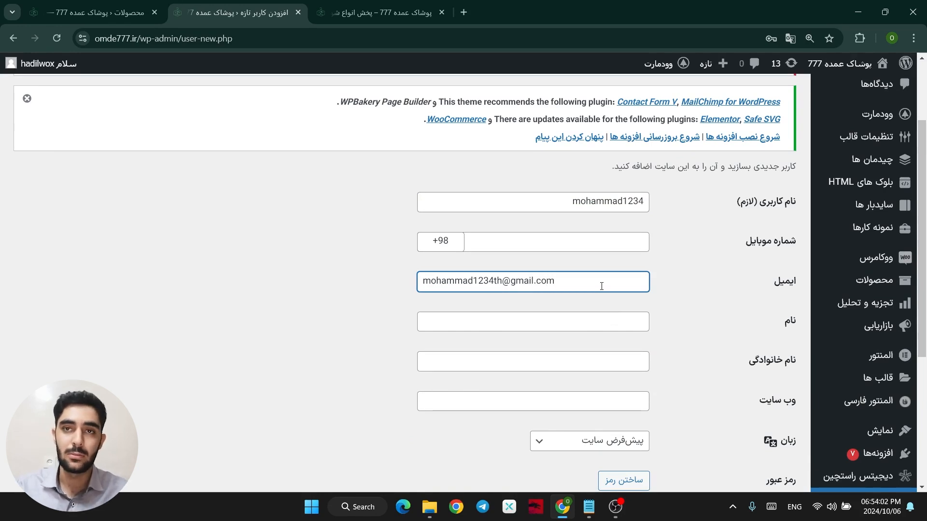
Switch input to Persian and enter the new user's first and last names
{"action": "left_click", "coordinate": [611, 326]}
{"action": "key", "text": "alt+shift"}
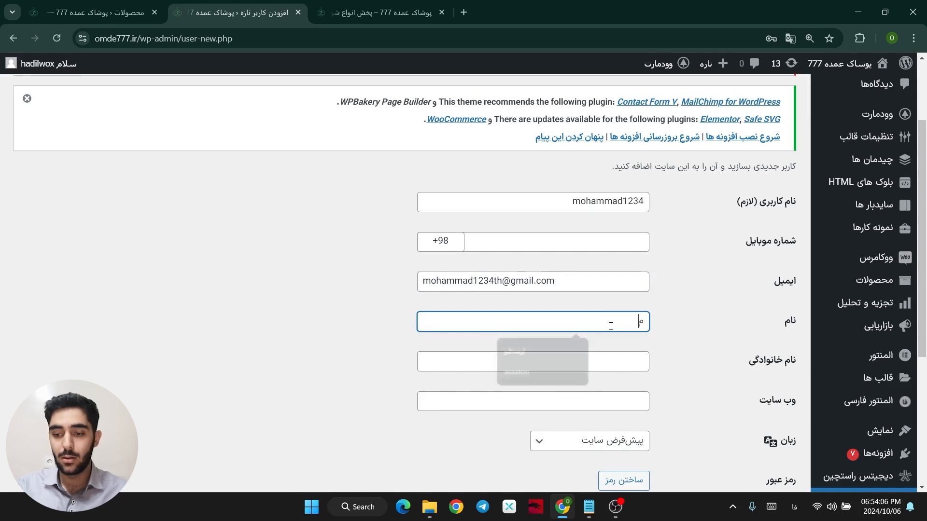
{"action": "left_click", "coordinate": [617, 359]}
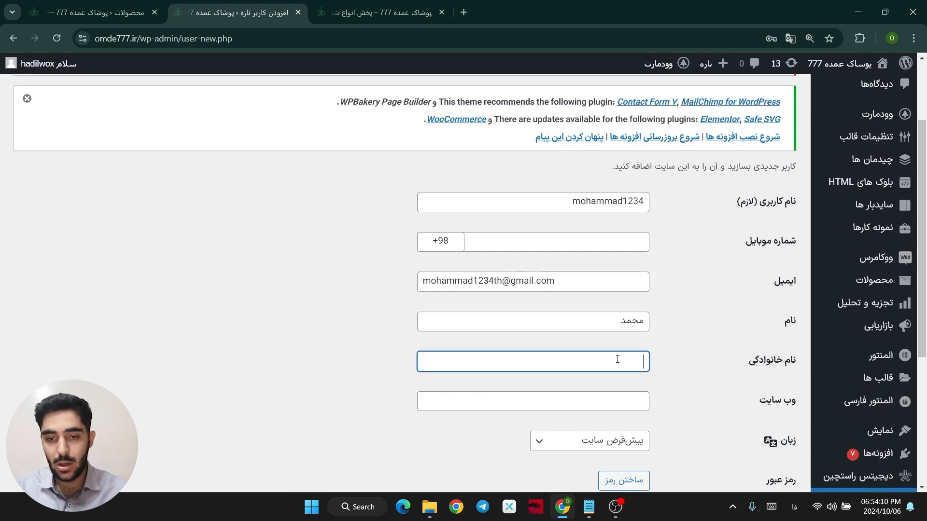
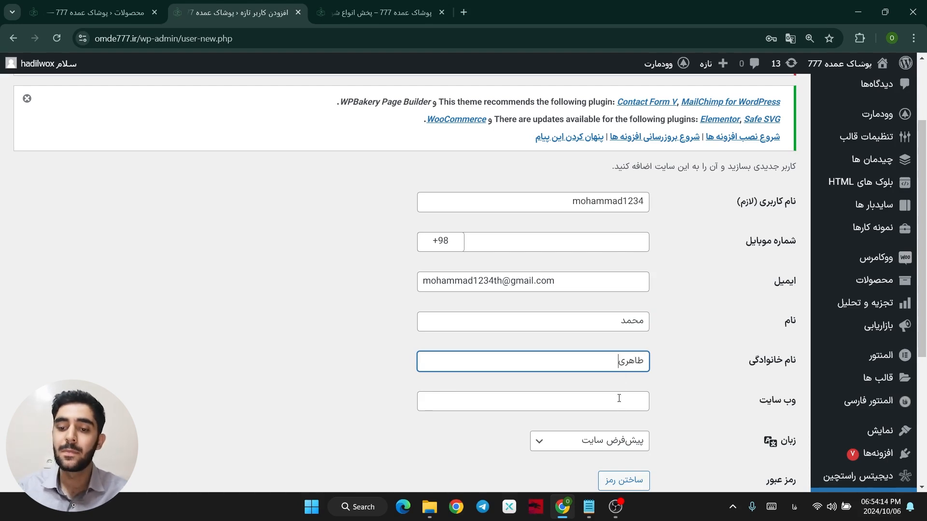
{"action": "scroll", "coordinate": [619, 397], "scroll_direction": "down", "scroll_amount": 2}
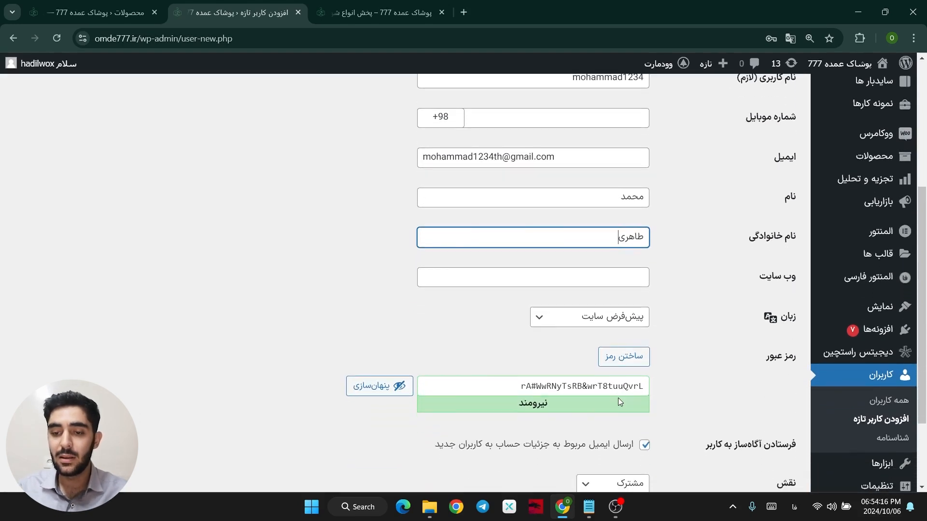
{"action": "left_click", "coordinate": [598, 331]}
Generate a fresh strong password with ساختن رمز and select it
{"action": "scroll", "coordinate": [598, 330], "scroll_direction": "down", "scroll_amount": 2}
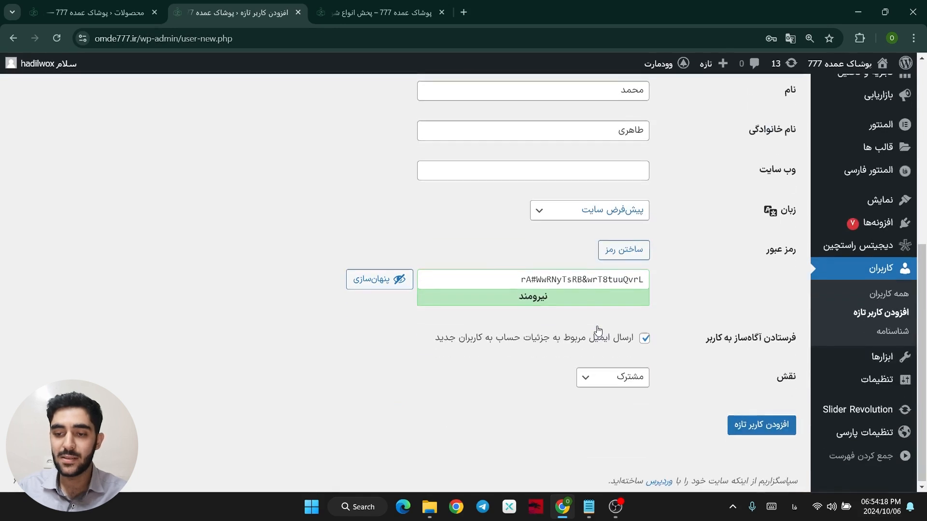
{"action": "scroll", "coordinate": [598, 331], "scroll_direction": "up", "scroll_amount": 1}
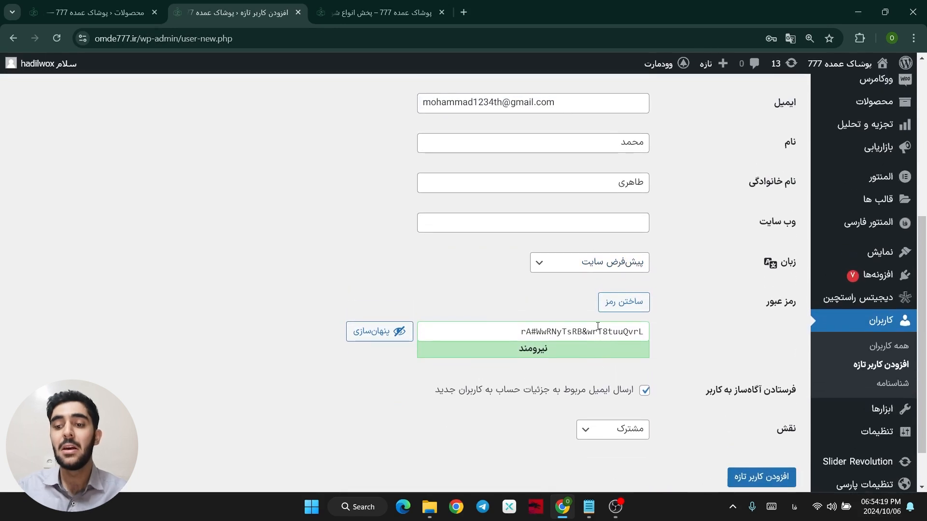
{"action": "left_click", "coordinate": [632, 301]}
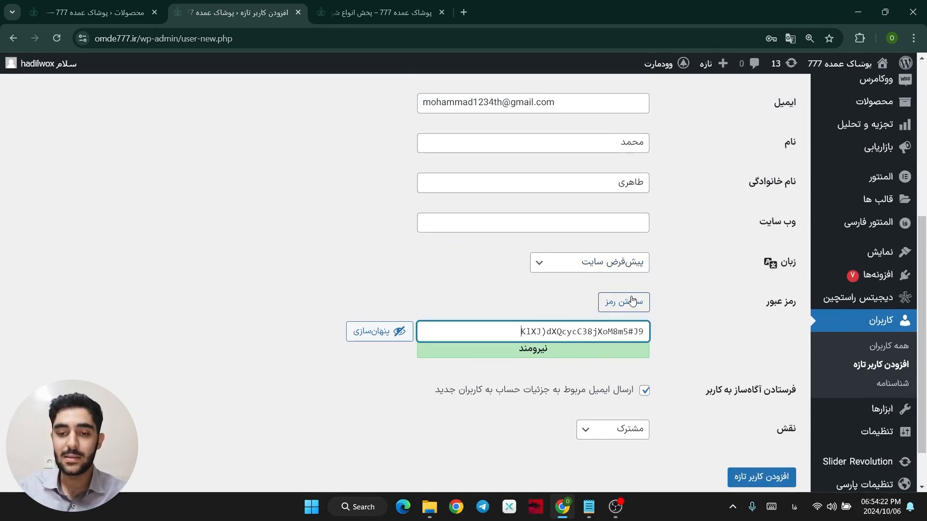
{"action": "left_click", "coordinate": [631, 301]}
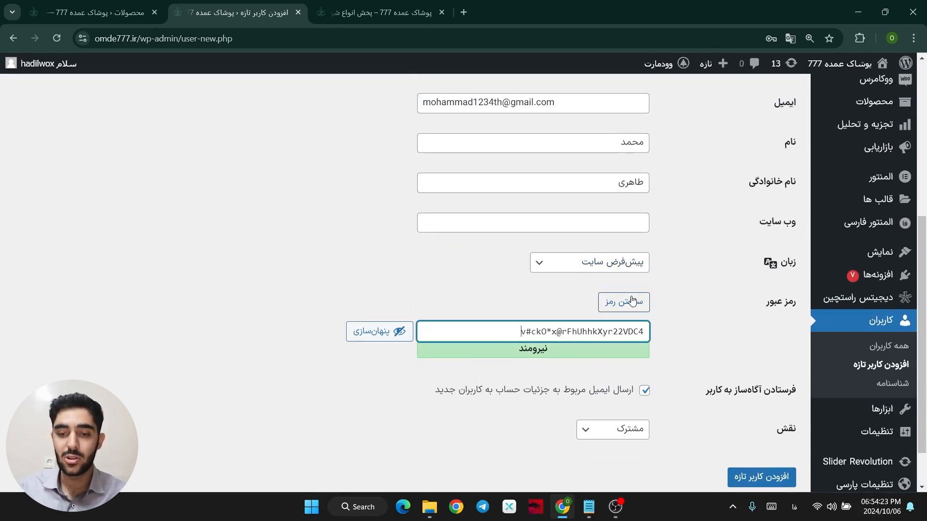
{"action": "double_click", "coordinate": [568, 333]}
{"action": "triple_click", "coordinate": [569, 333]}
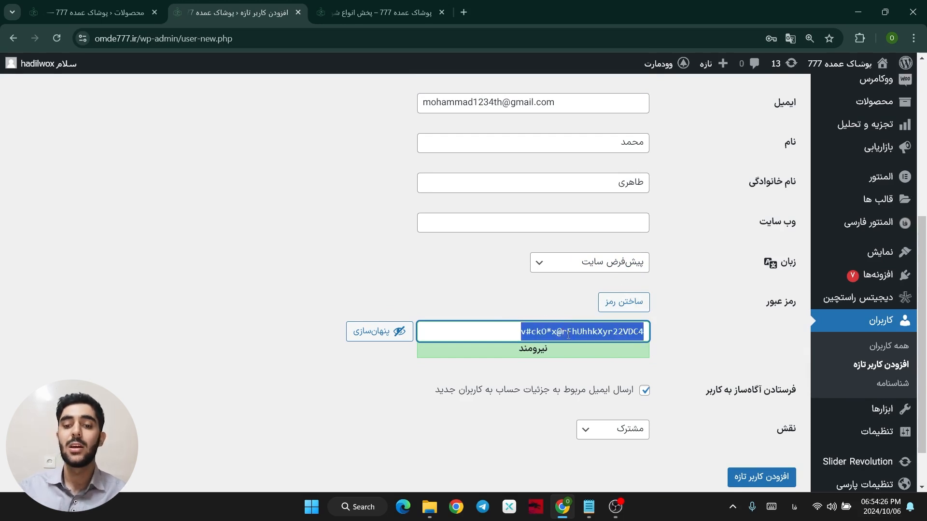
Set the user role to مدیر کل and submit with افزودن کاربر تازه
{"action": "scroll", "coordinate": [568, 333], "scroll_direction": "down", "scroll_amount": 1}
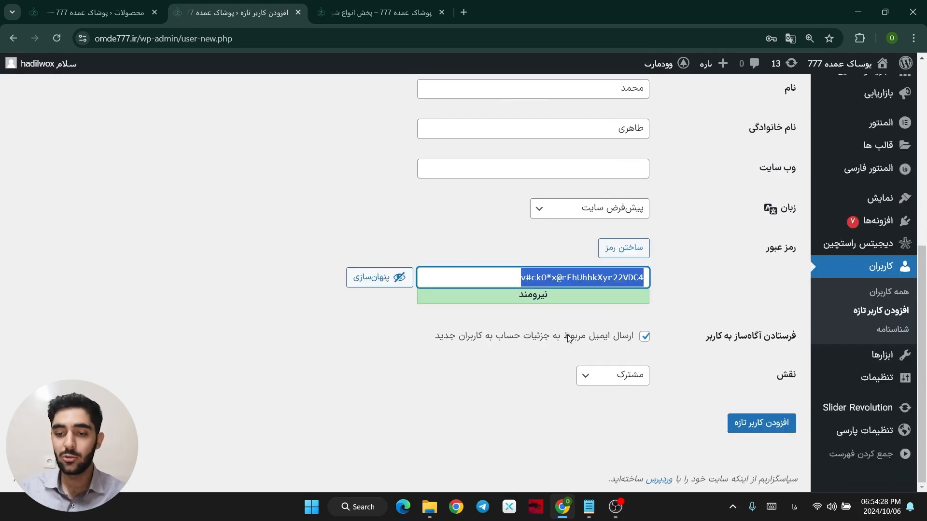
{"action": "left_click", "coordinate": [639, 384]}
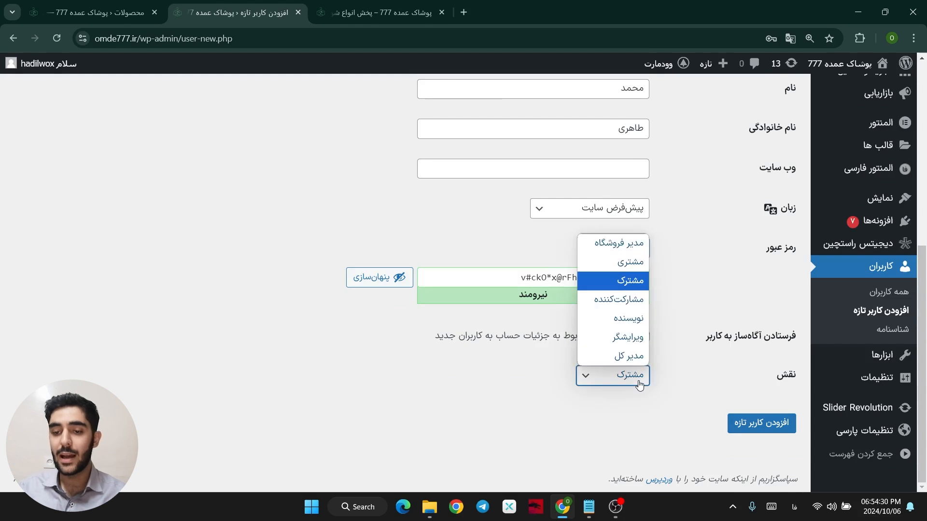
{"action": "left_click", "coordinate": [622, 352]}
{"action": "left_click", "coordinate": [619, 381]}
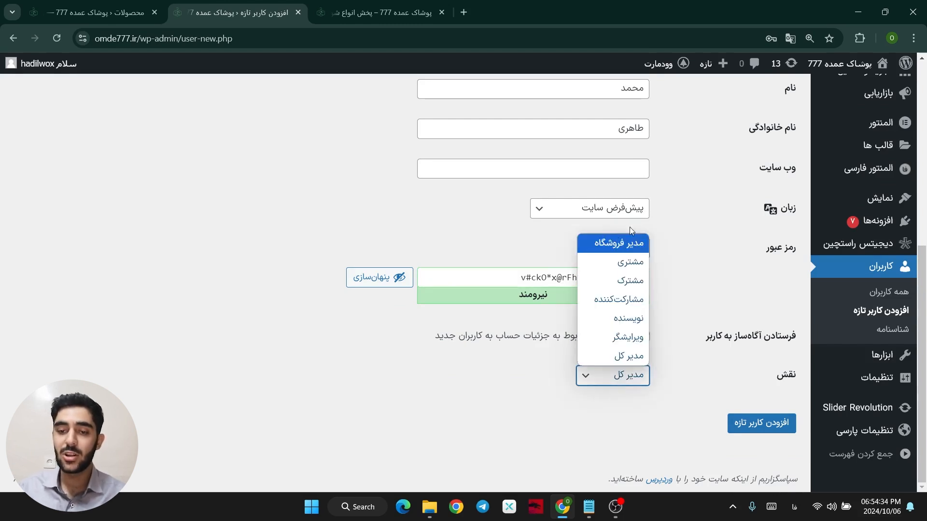
{"action": "left_click", "coordinate": [639, 390]}
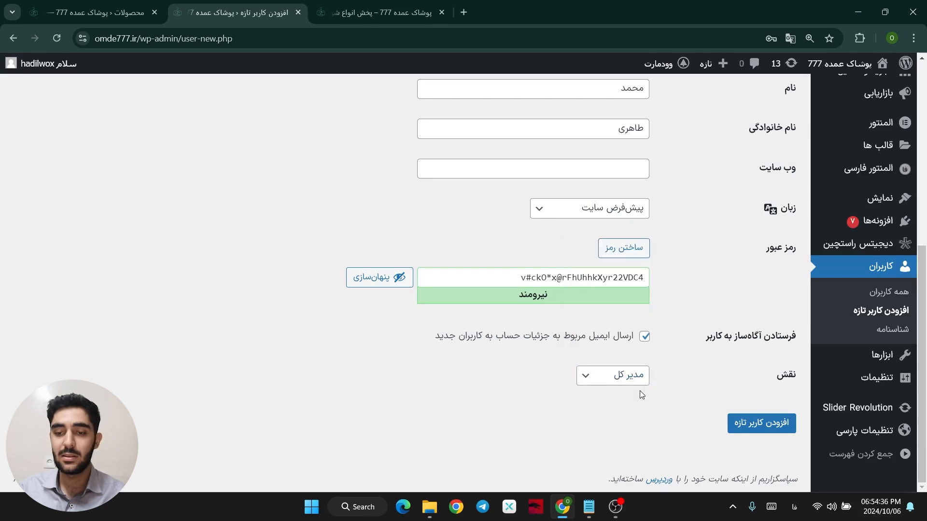
{"action": "left_click", "coordinate": [743, 425]}
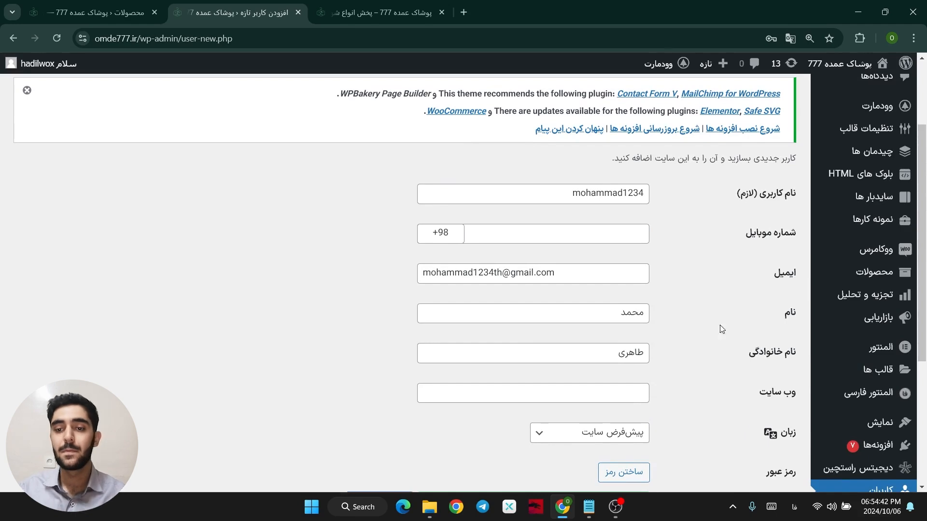
Review the entered username, password and page address without changing them
{"action": "double_click", "coordinate": [631, 193]}
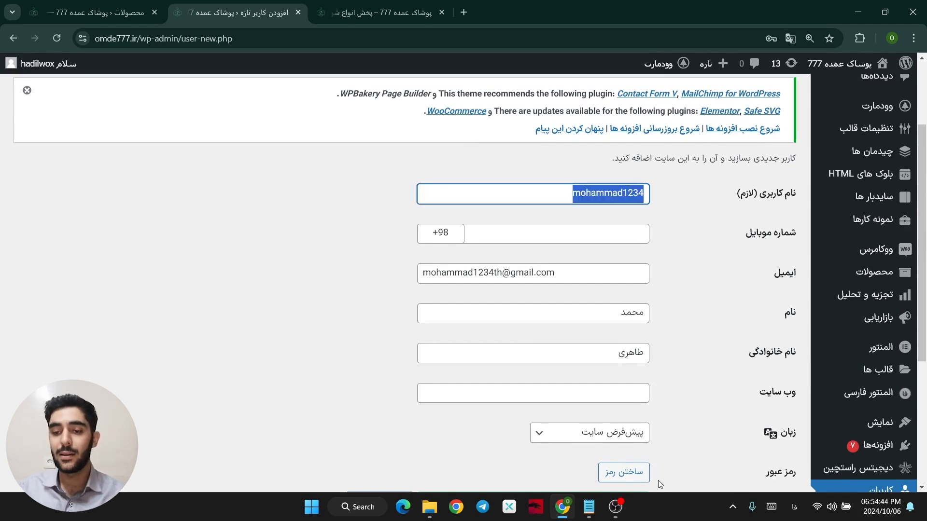
{"action": "scroll", "coordinate": [622, 392], "scroll_direction": "down", "scroll_amount": 3}
{"action": "triple_click", "coordinate": [587, 322]}
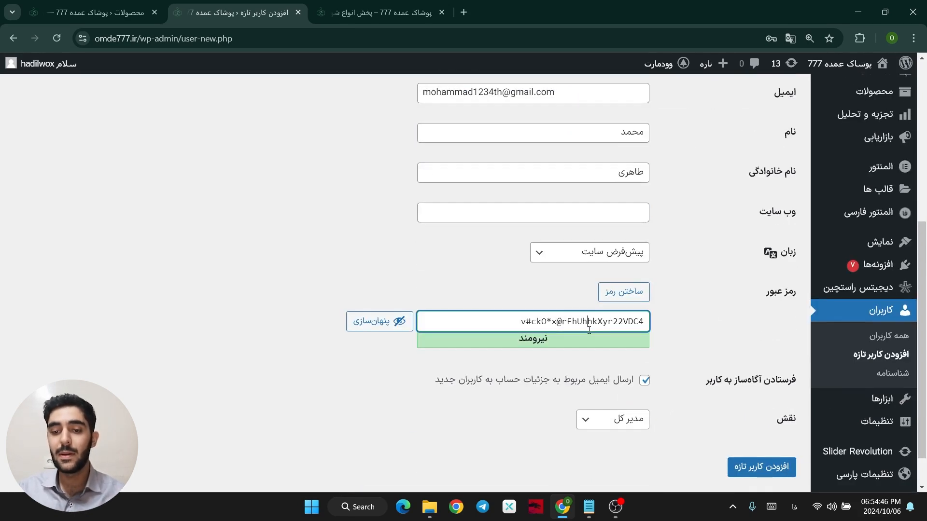
{"action": "left_click", "coordinate": [586, 346]}
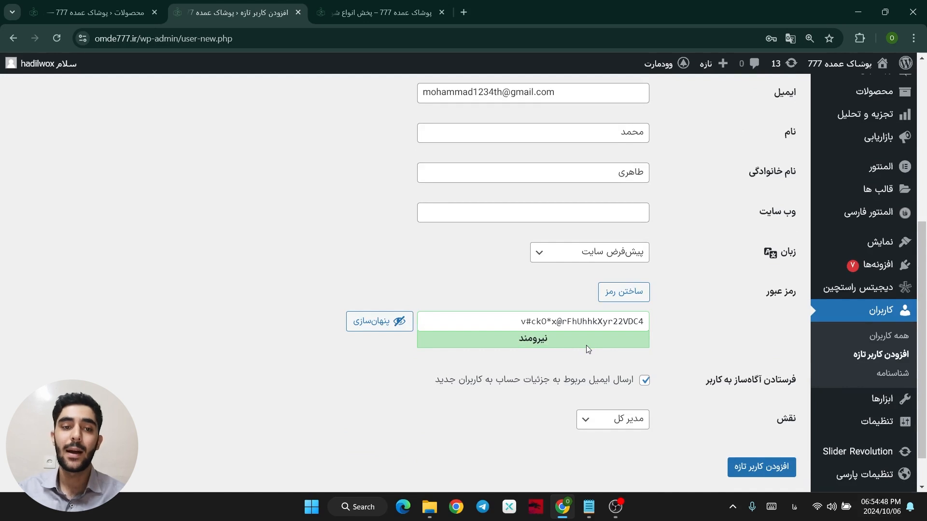
{"action": "double_click", "coordinate": [166, 38]}
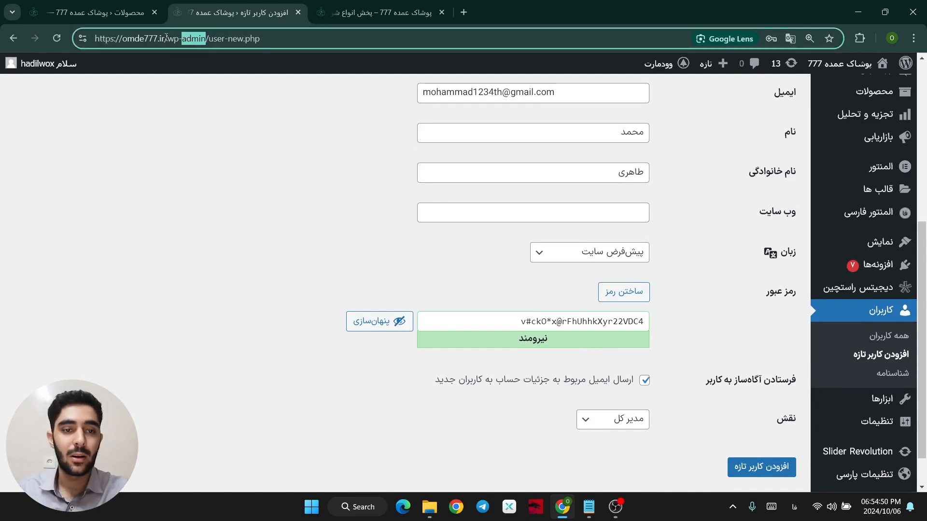
{"action": "left_click", "coordinate": [295, 122]}
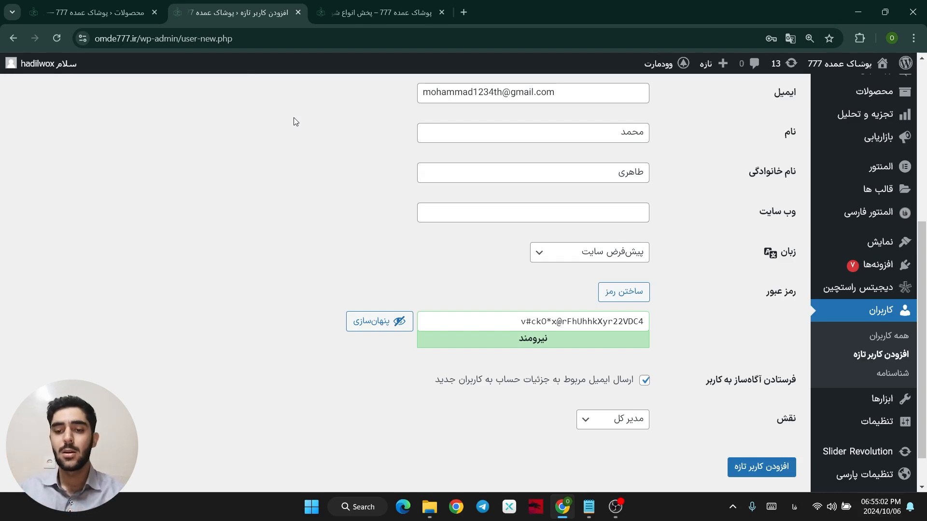
{"action": "scroll", "coordinate": [332, 109], "scroll_direction": "up", "scroll_amount": 6}
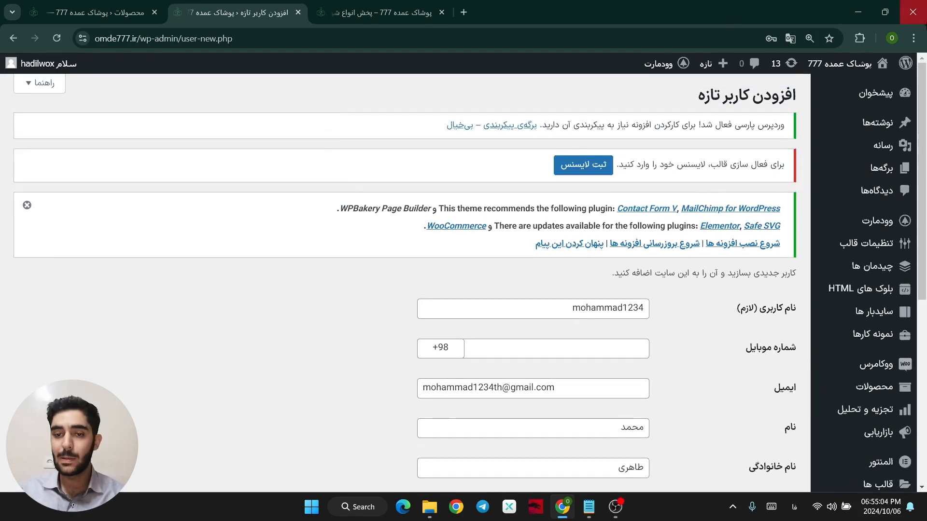
{"action": "left_click", "coordinate": [858, 12]}
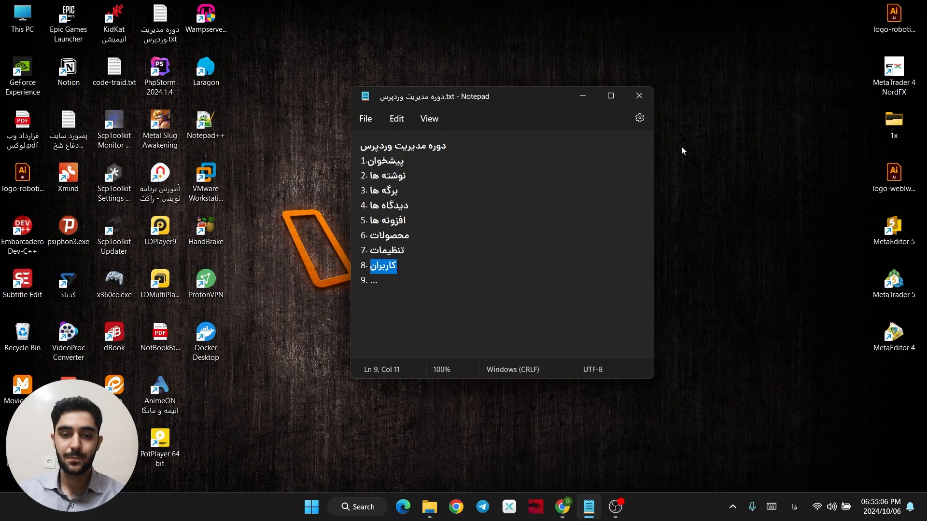
{"action": "left_click", "coordinate": [577, 106]}
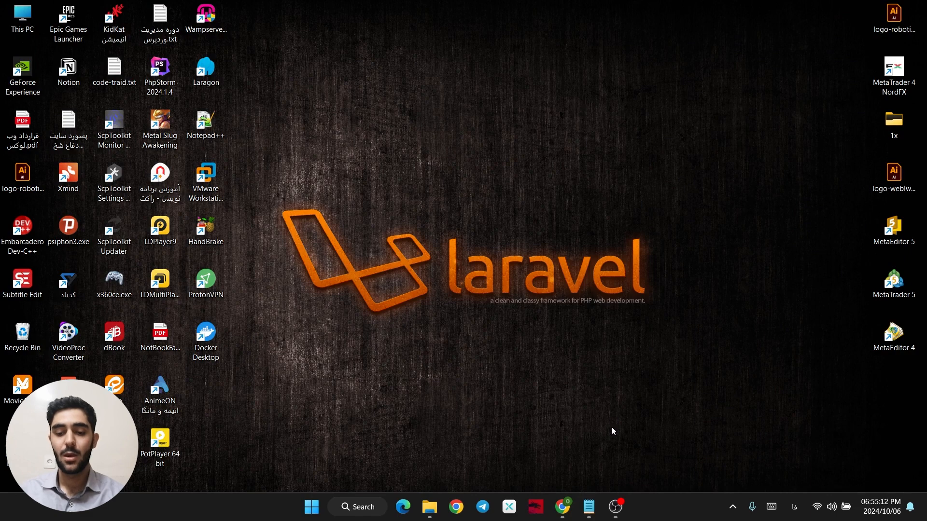
{"action": "left_click", "coordinate": [586, 509]}
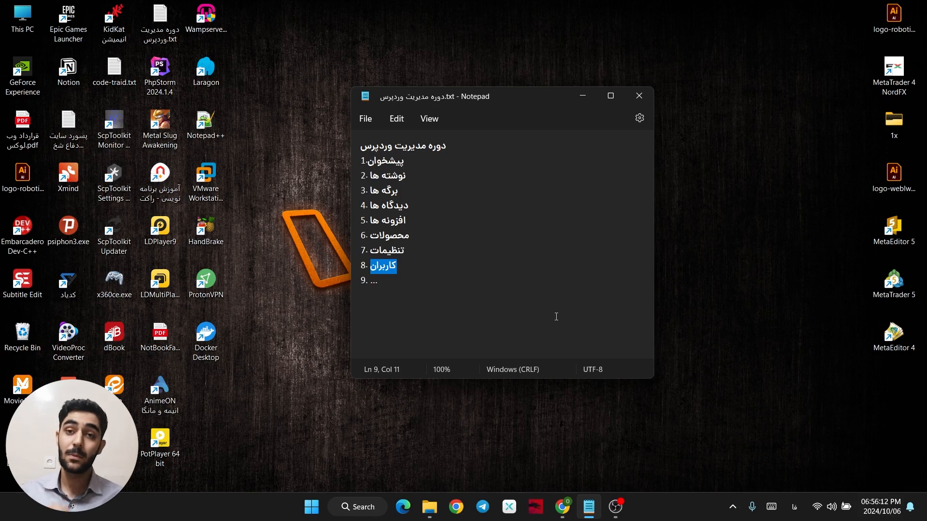
{"action": "left_click", "coordinate": [563, 507]}
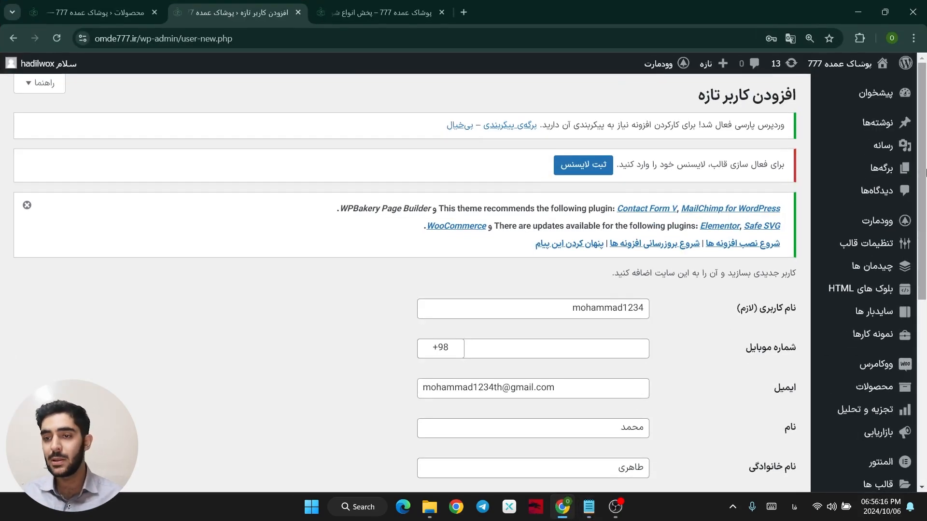
Go to the پیشخوان dashboard, choosing Leave to discard the unsaved new-user form
{"action": "mouse_move", "coordinate": [926, 172]}
{"action": "left_mouse_down"}
{"action": "mouse_move", "coordinate": [926, 358]}
{"action": "mouse_move", "coordinate": [925, 161]}
{"action": "left_mouse_up"}
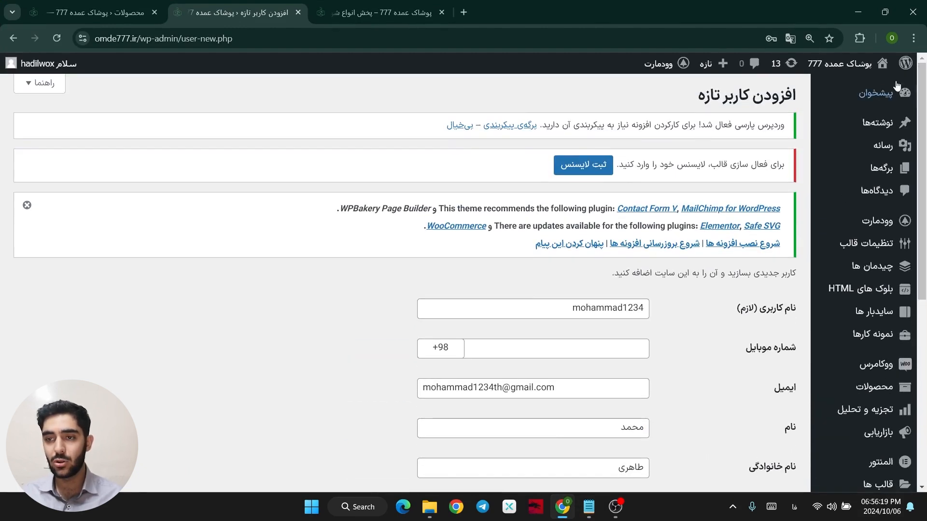
{"action": "left_click", "coordinate": [870, 93]}
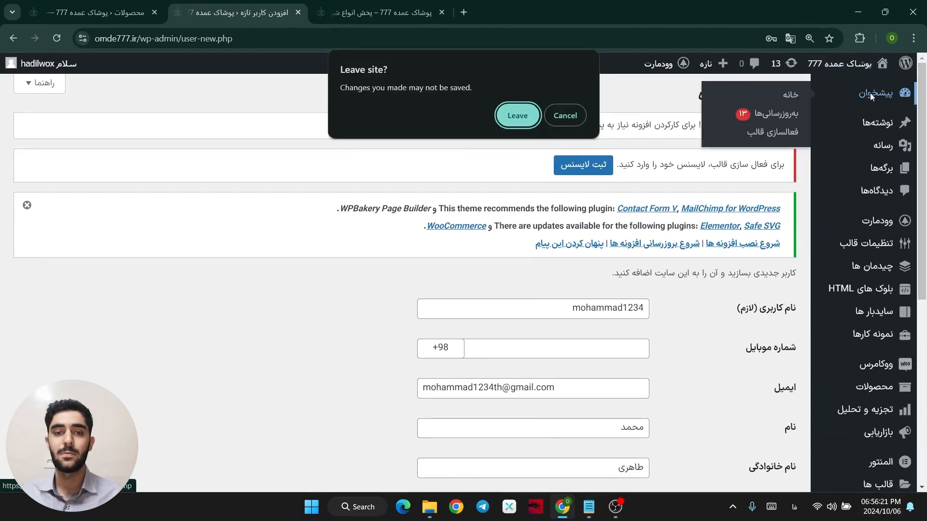
{"action": "left_click", "coordinate": [517, 116]}
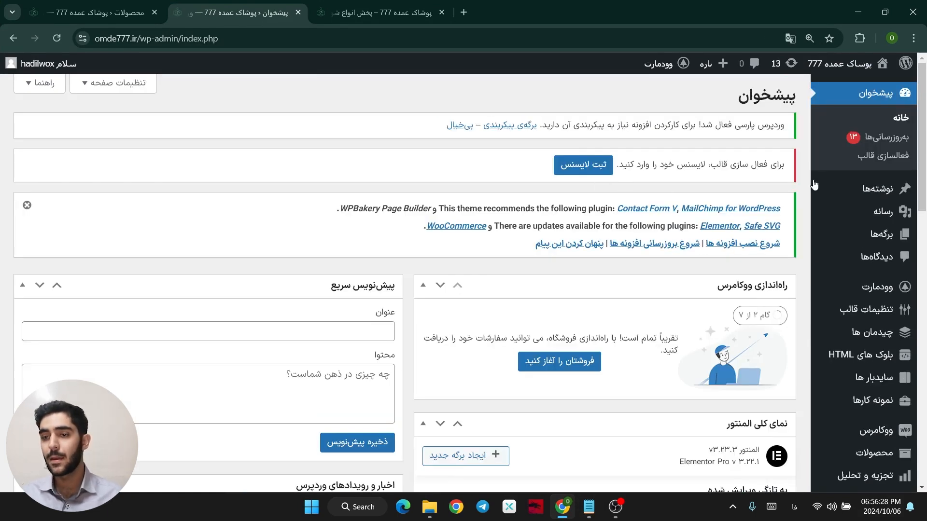
{"action": "scroll", "coordinate": [924, 174], "scroll_direction": "down", "scroll_amount": 1}
{"action": "mouse_move", "coordinate": [884, 167]}
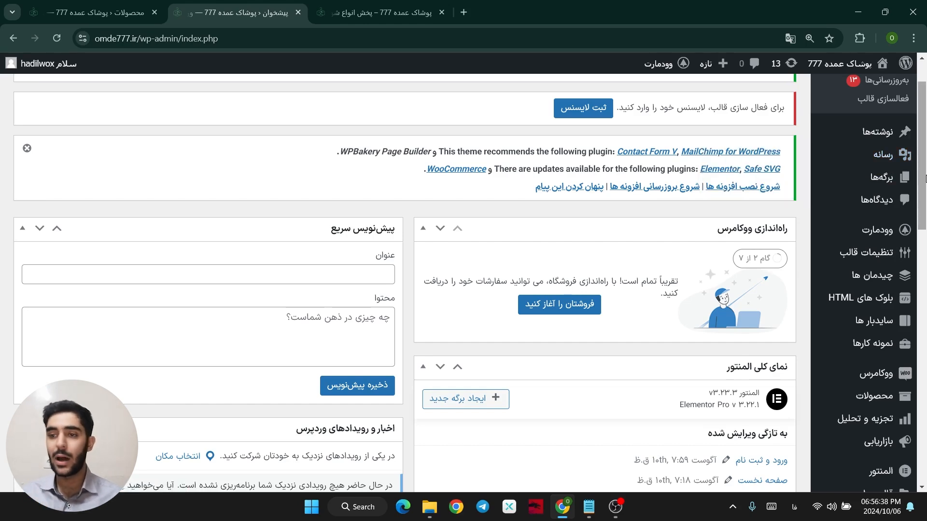
{"action": "scroll", "coordinate": [917, 242], "scroll_direction": "down", "scroll_amount": 3}
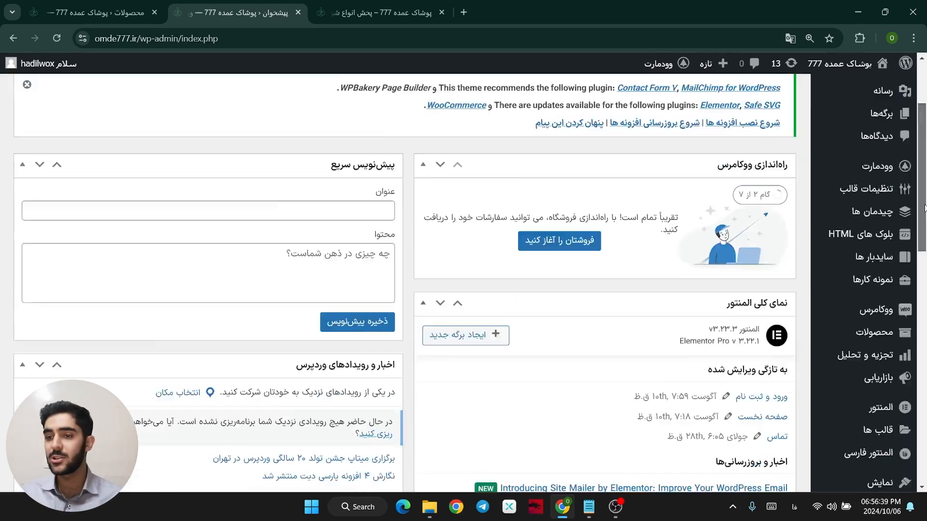
{"action": "mouse_move", "coordinate": [889, 374]}
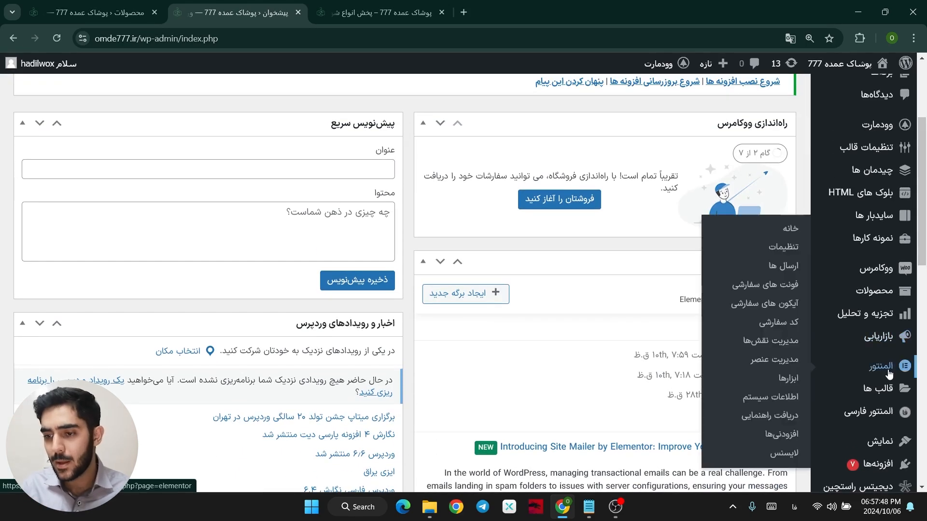
{"action": "mouse_move", "coordinate": [895, 273]}
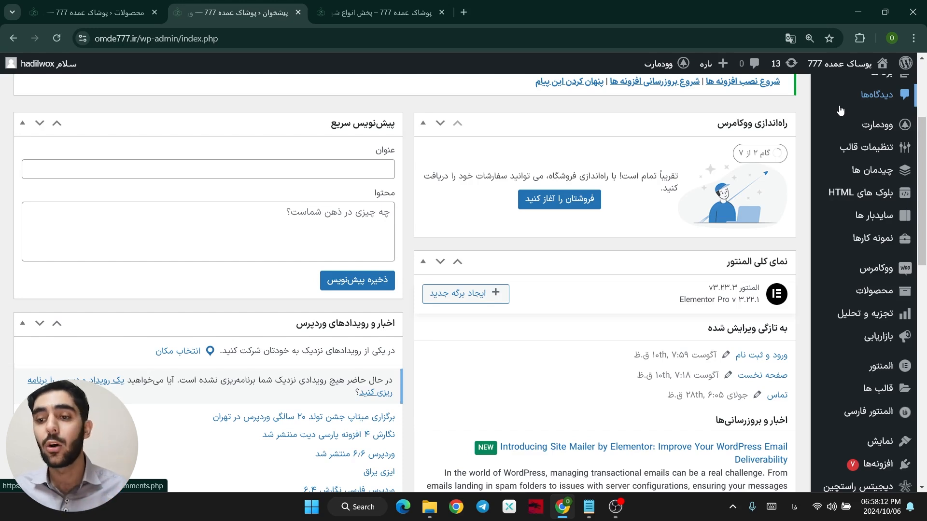
{"action": "mouse_move", "coordinate": [904, 159]}
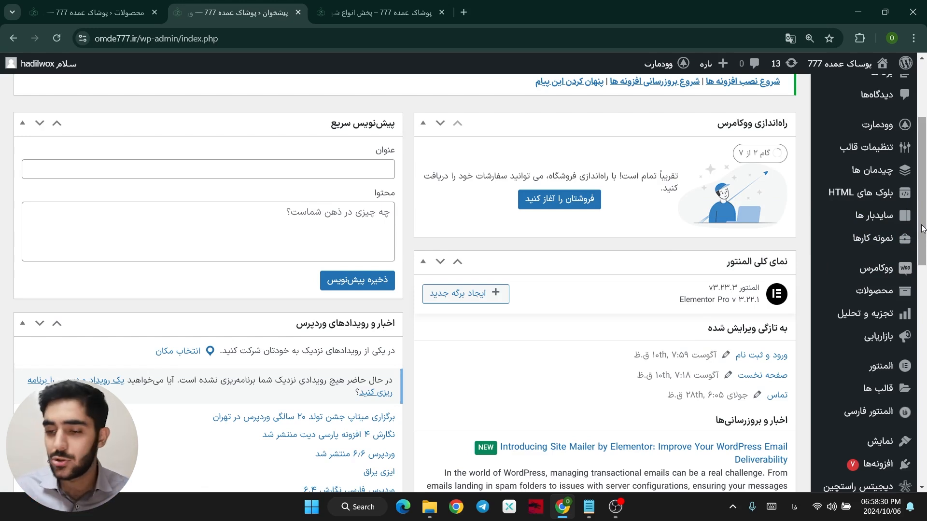
{"action": "scroll", "coordinate": [923, 247], "scroll_direction": "down", "scroll_amount": 2}
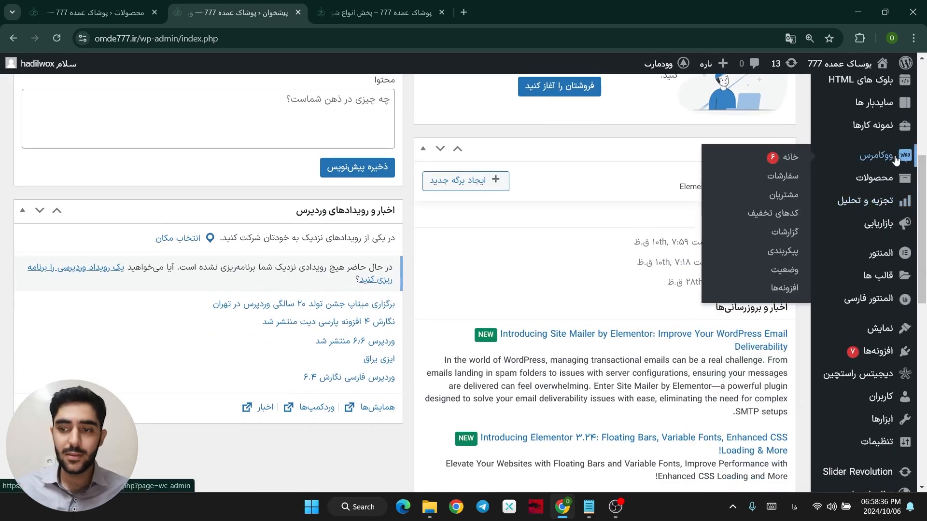
{"action": "mouse_move", "coordinate": [879, 186]}
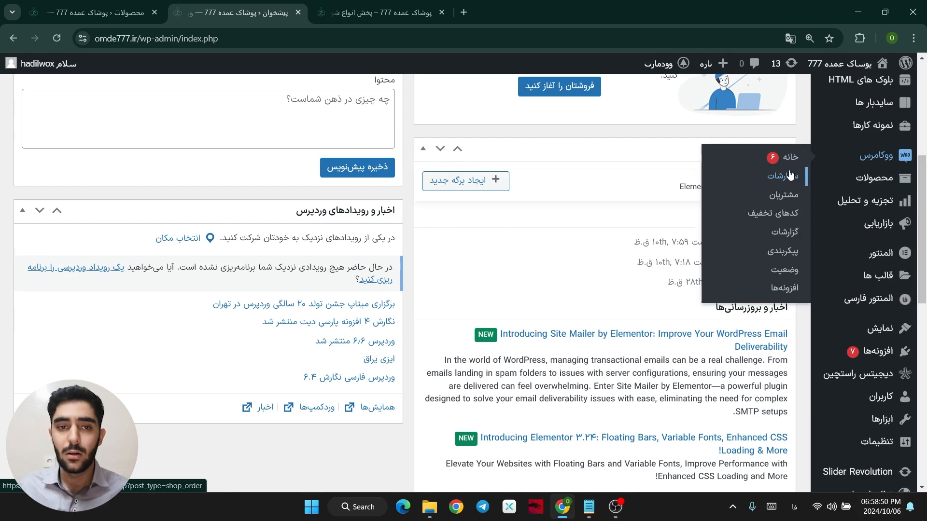
Open the empty WooCommerce سفارشات orders page
{"action": "left_click", "coordinate": [789, 175]}
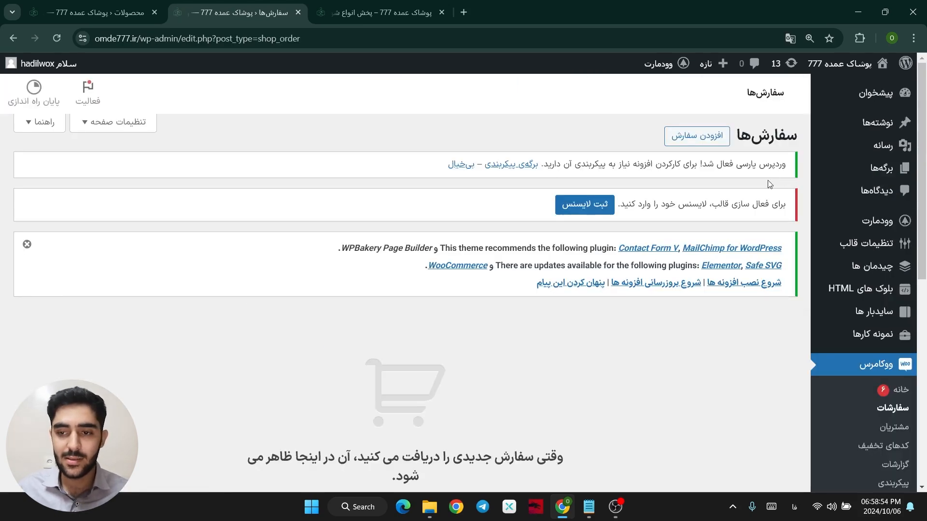
{"action": "scroll", "coordinate": [719, 330], "scroll_direction": "down", "scroll_amount": 3}
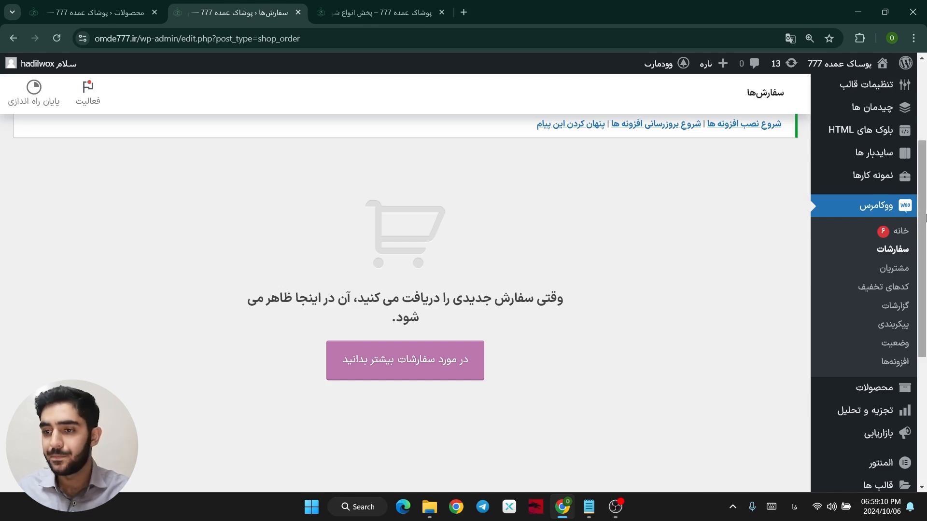
{"action": "left_click_drag", "start_coordinate": [925, 216], "coordinate": [926, 275]}
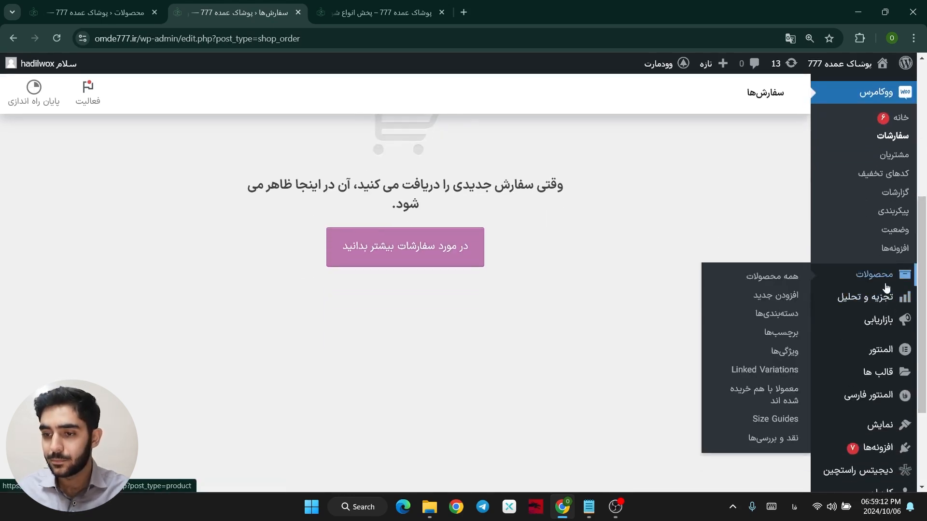
Browse the remaining sidebar menus, then collapse the sidebar to icons with جمع کردن فهرست
{"action": "mouse_move", "coordinate": [893, 323]}
{"action": "mouse_move", "coordinate": [888, 300]}
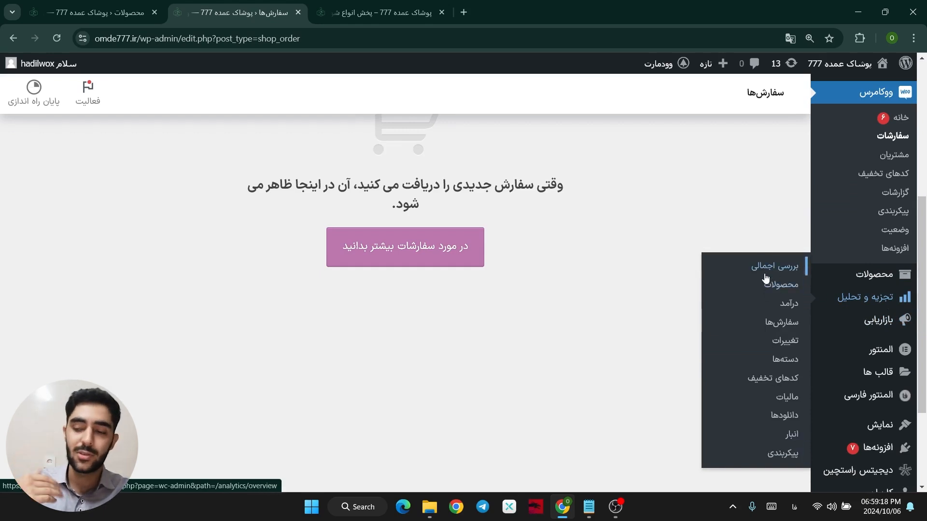
{"action": "scroll", "coordinate": [924, 260], "scroll_direction": "down", "scroll_amount": 1}
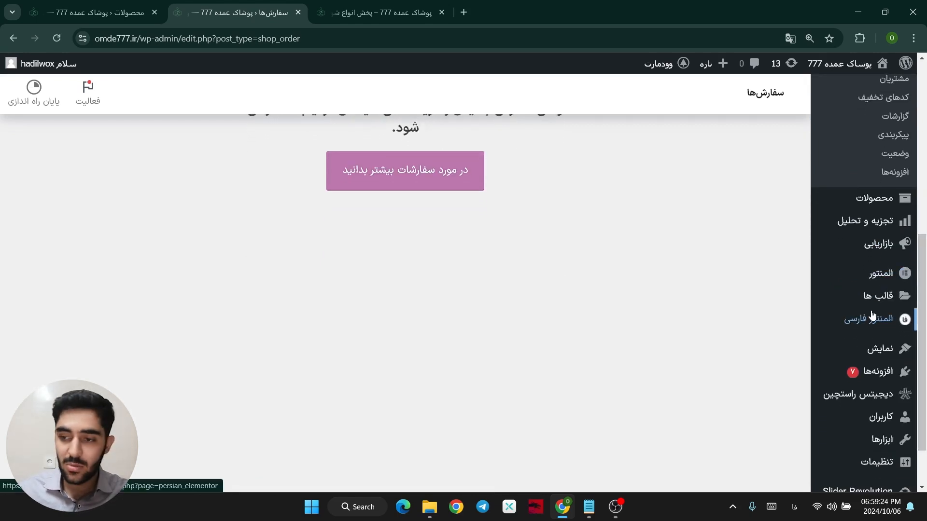
{"action": "scroll", "coordinate": [925, 365], "scroll_direction": "down", "scroll_amount": 1}
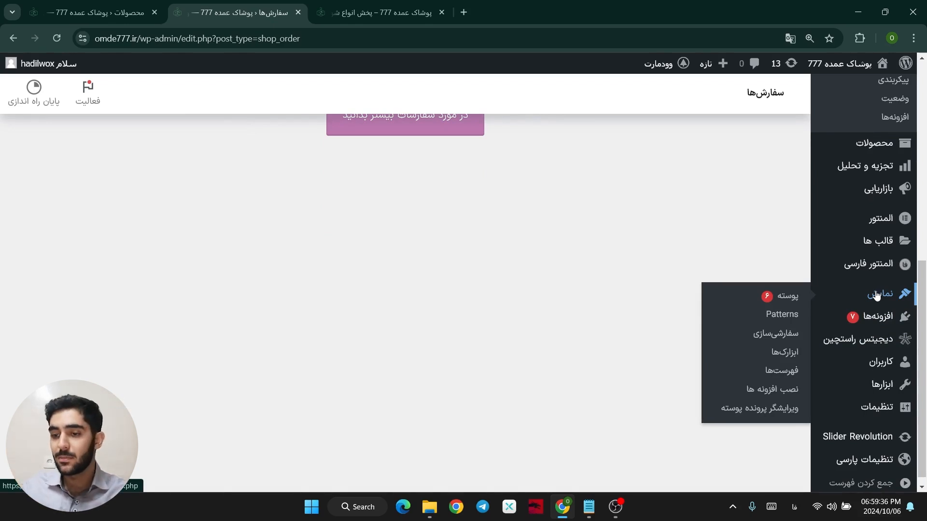
{"action": "mouse_move", "coordinate": [849, 295]}
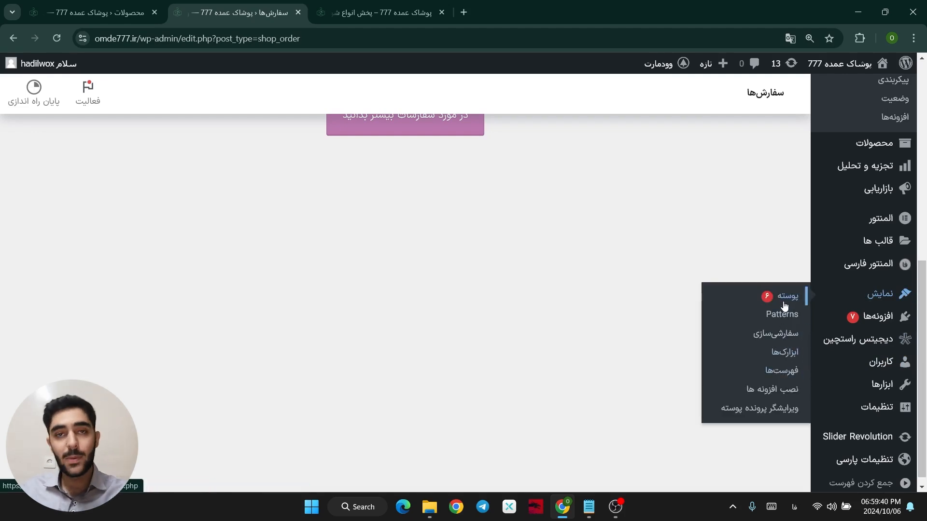
{"action": "mouse_move", "coordinate": [887, 314]}
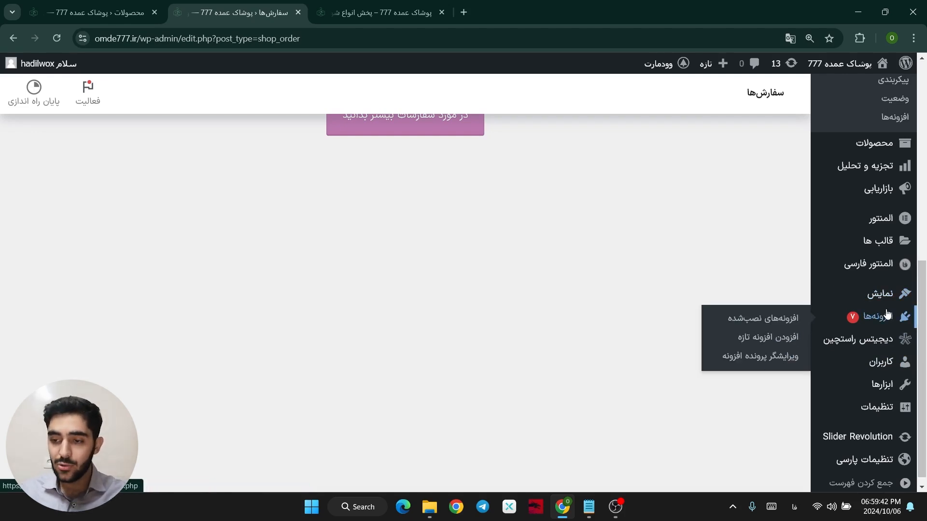
{"action": "mouse_move", "coordinate": [885, 363]}
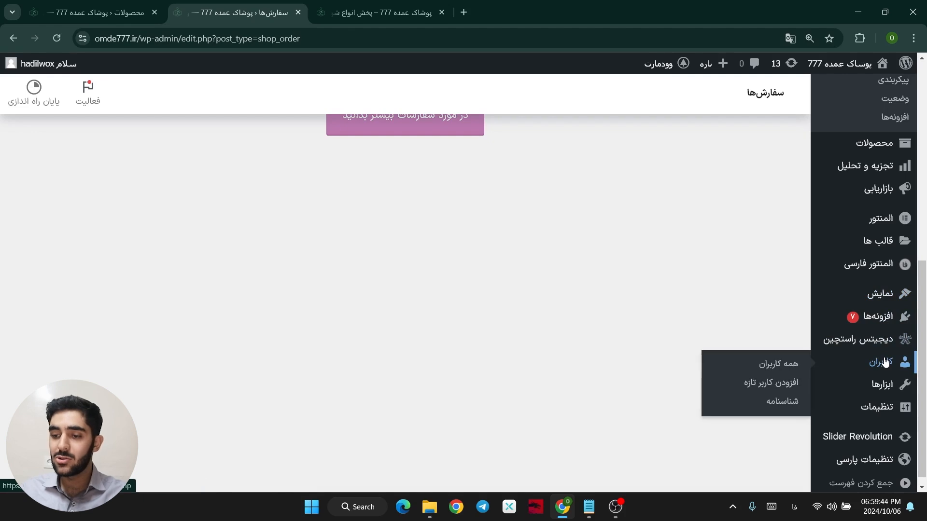
{"action": "scroll", "coordinate": [885, 362], "scroll_direction": "down", "scroll_amount": 1}
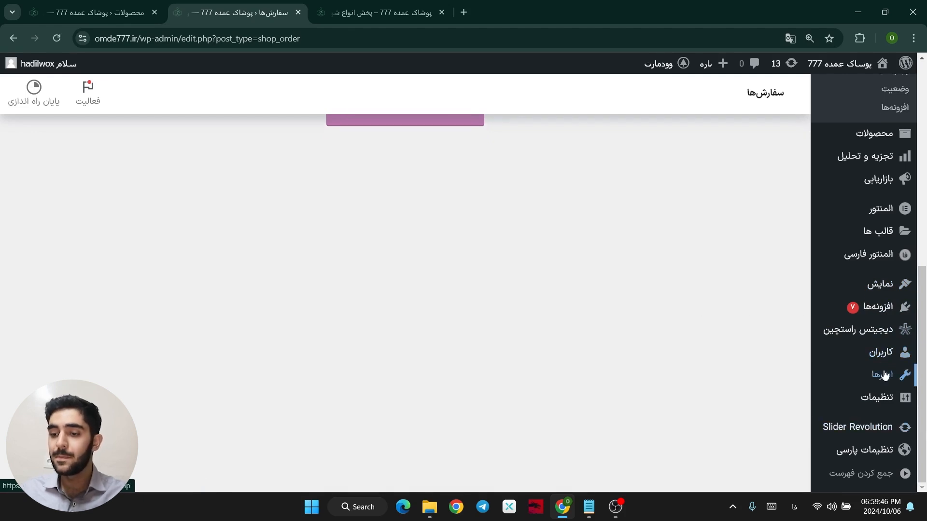
{"action": "mouse_move", "coordinate": [883, 378]}
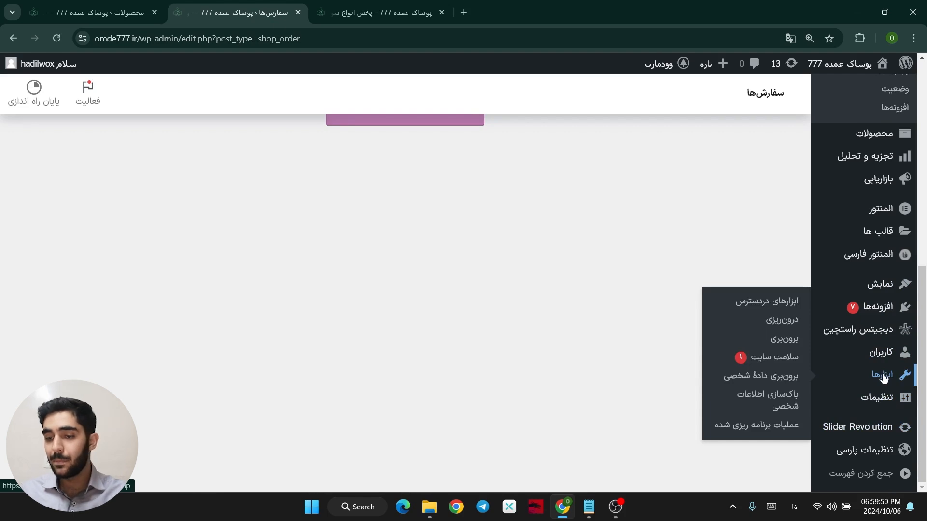
{"action": "mouse_move", "coordinate": [885, 403]}
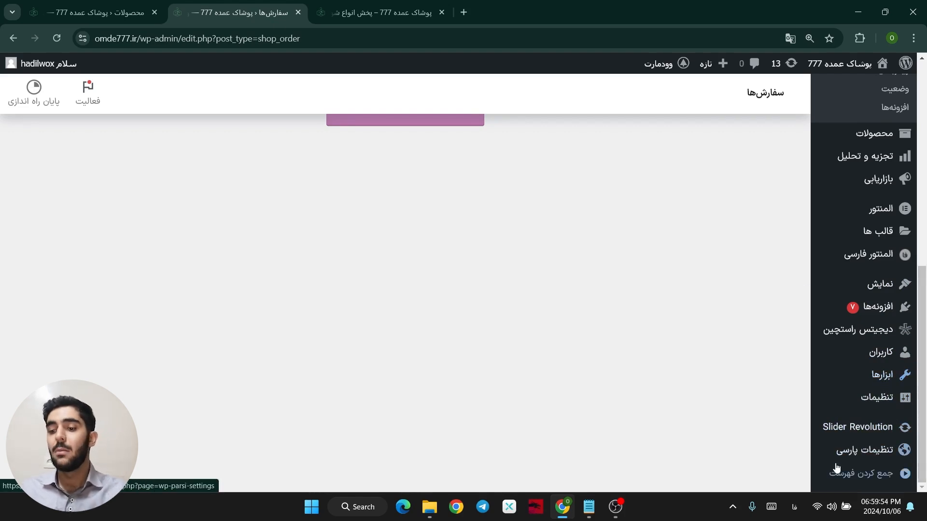
{"action": "left_click", "coordinate": [893, 474]}
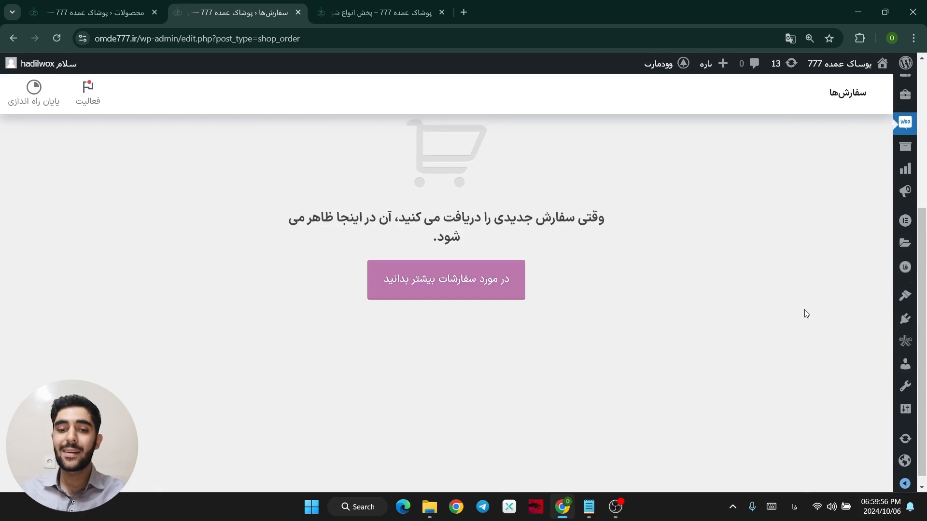
Minimize Chrome to reveal the Notepad WordPress course outline
{"action": "scroll", "coordinate": [805, 313], "scroll_direction": "up", "scroll_amount": 5}
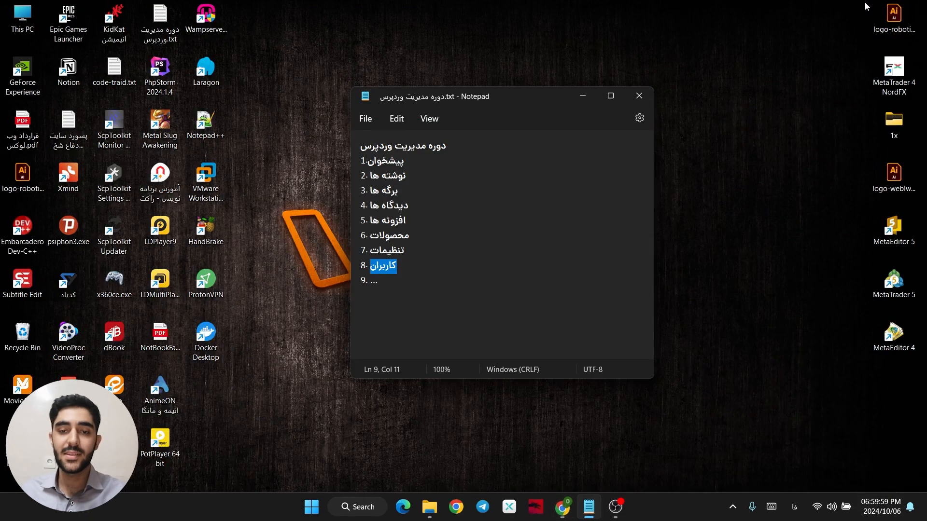
{"action": "left_click", "coordinate": [864, 7]}
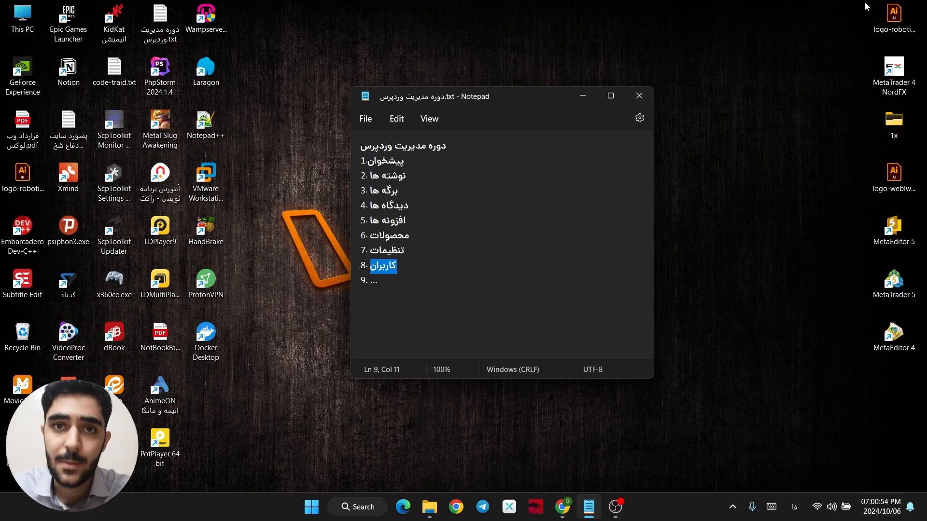
Minimize the Notepad course outline to show the bare desktop
{"action": "left_click", "coordinate": [581, 90]}
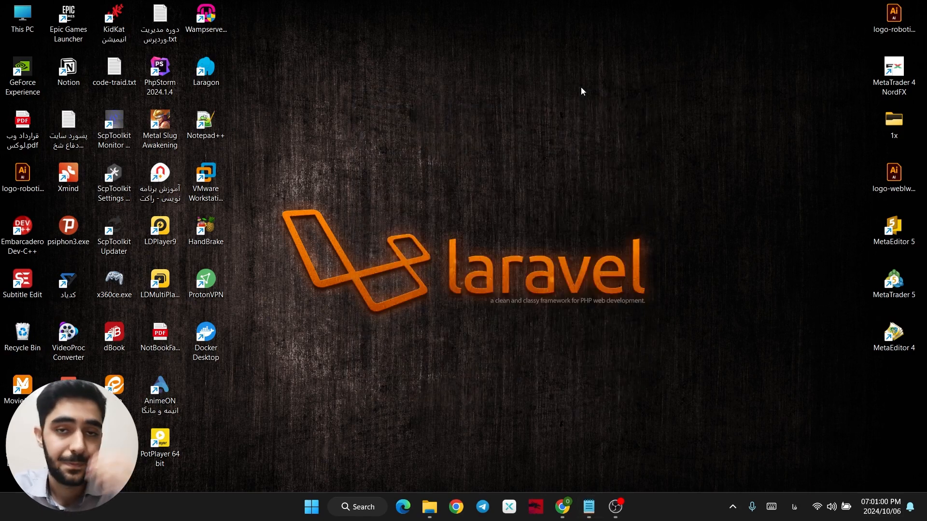